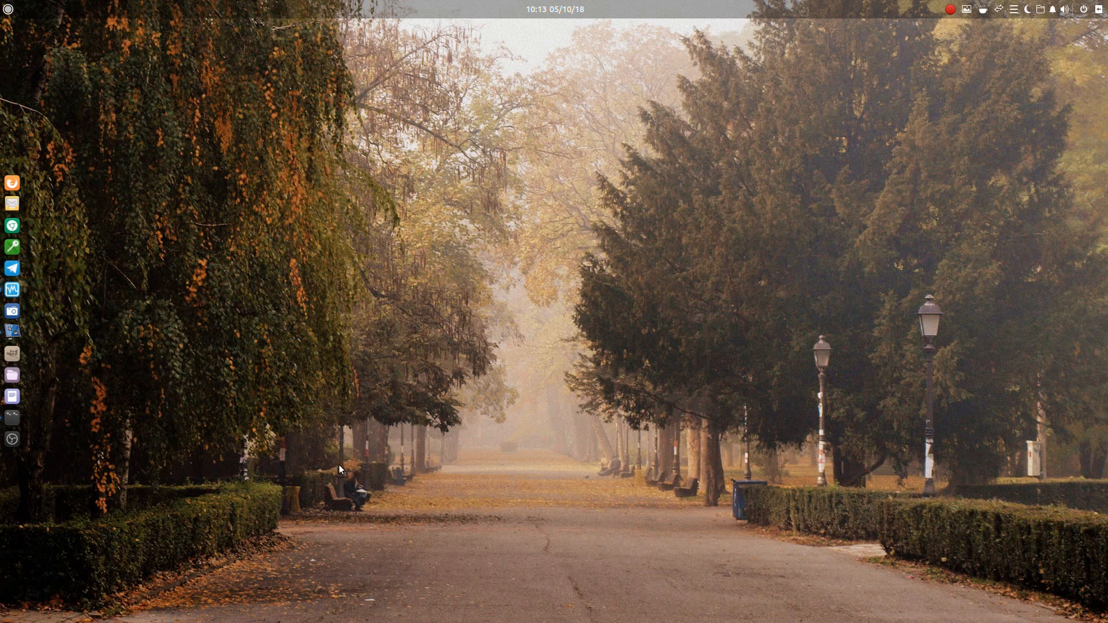
- Bring up the running Ubuntu Bionic Beaver Server virtual machine and choose manual partitioning in the installer
right_click(12, 289)
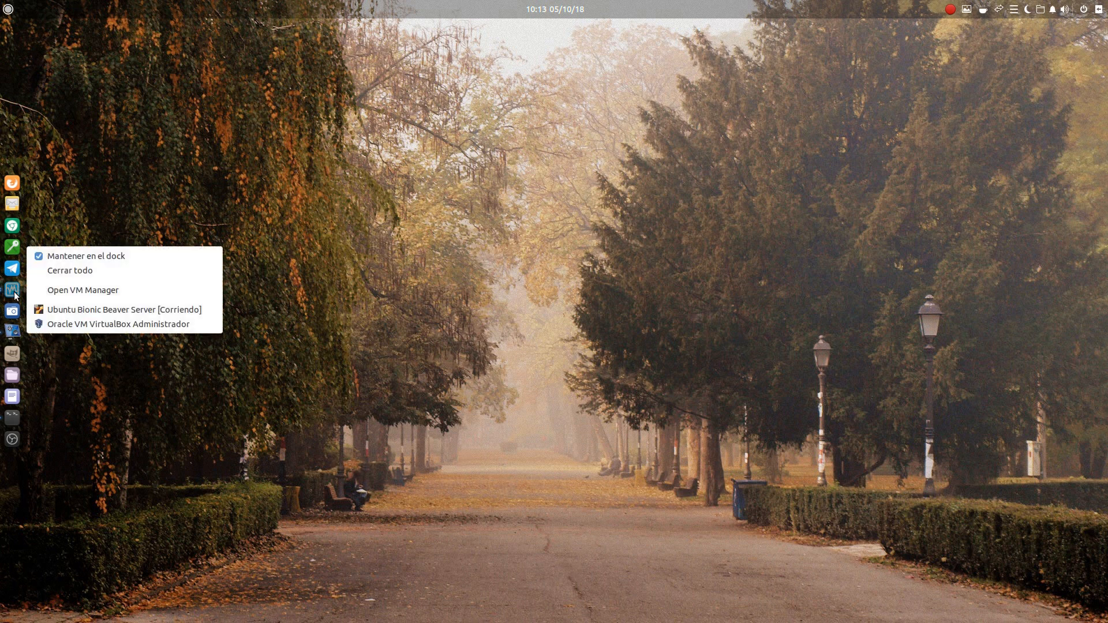
click(96, 313)
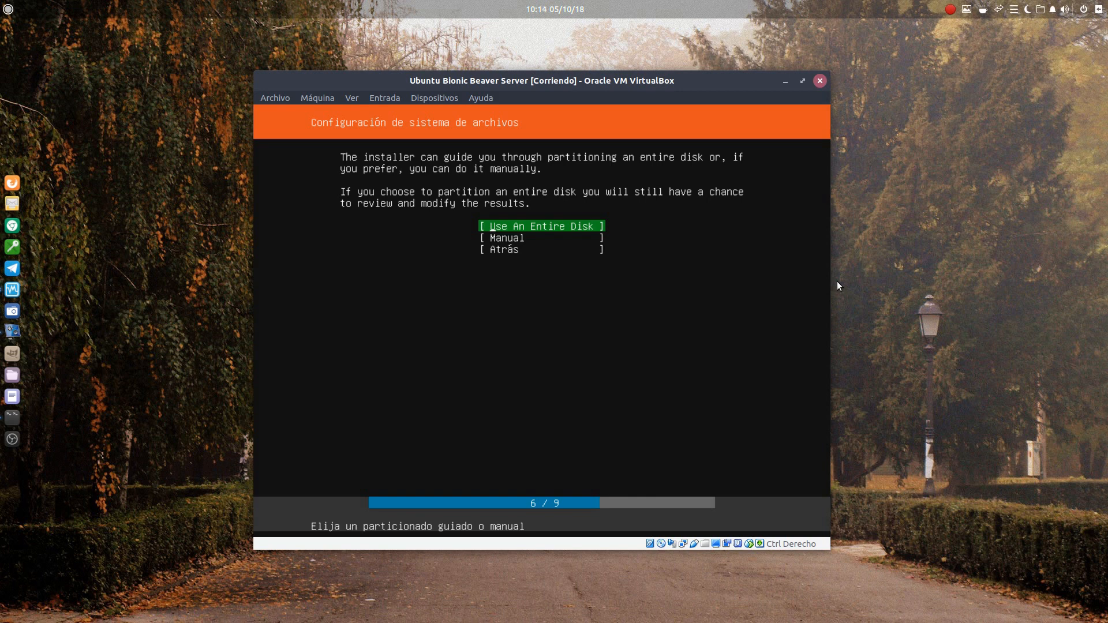
key(Down)
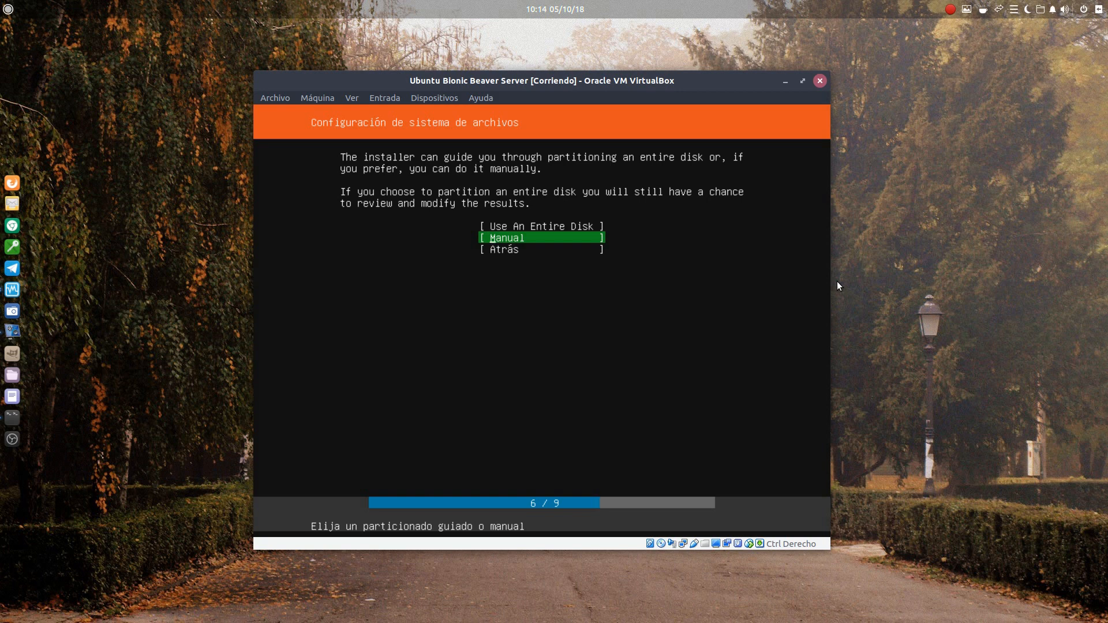
key(Return)
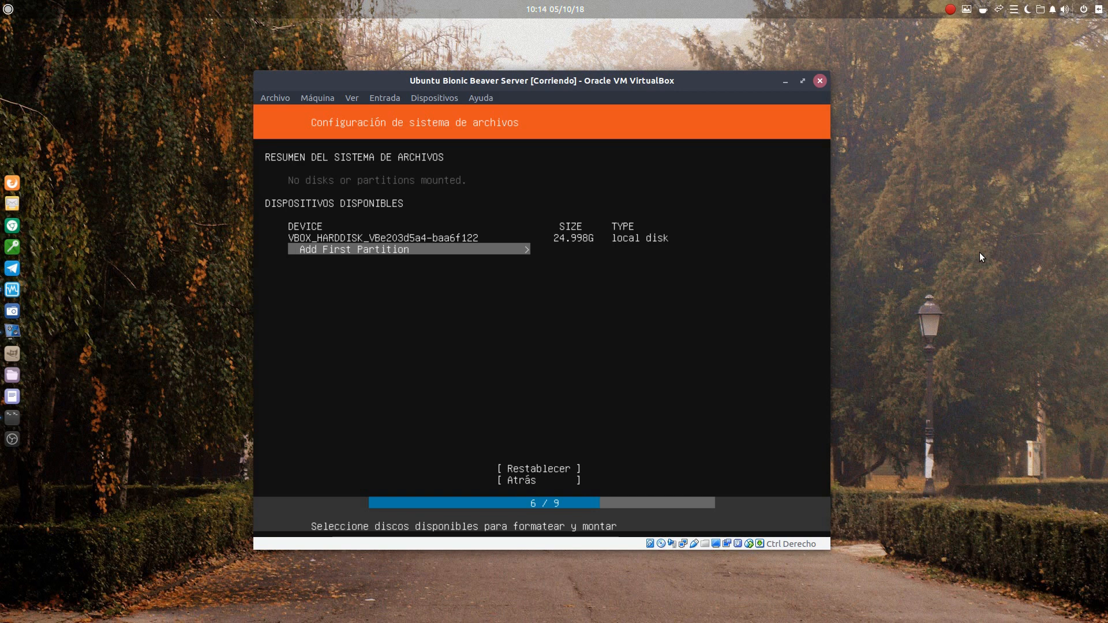
- Start adding the first partition on the VirtualBox hard disk and set its size to 7g
key(Return)
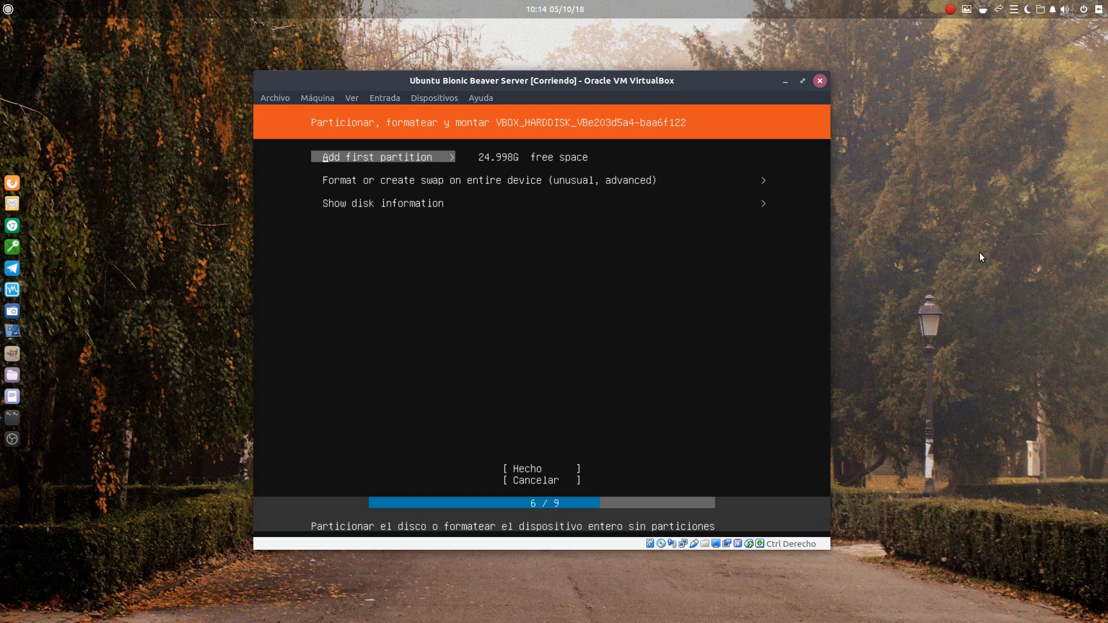
key(Down)
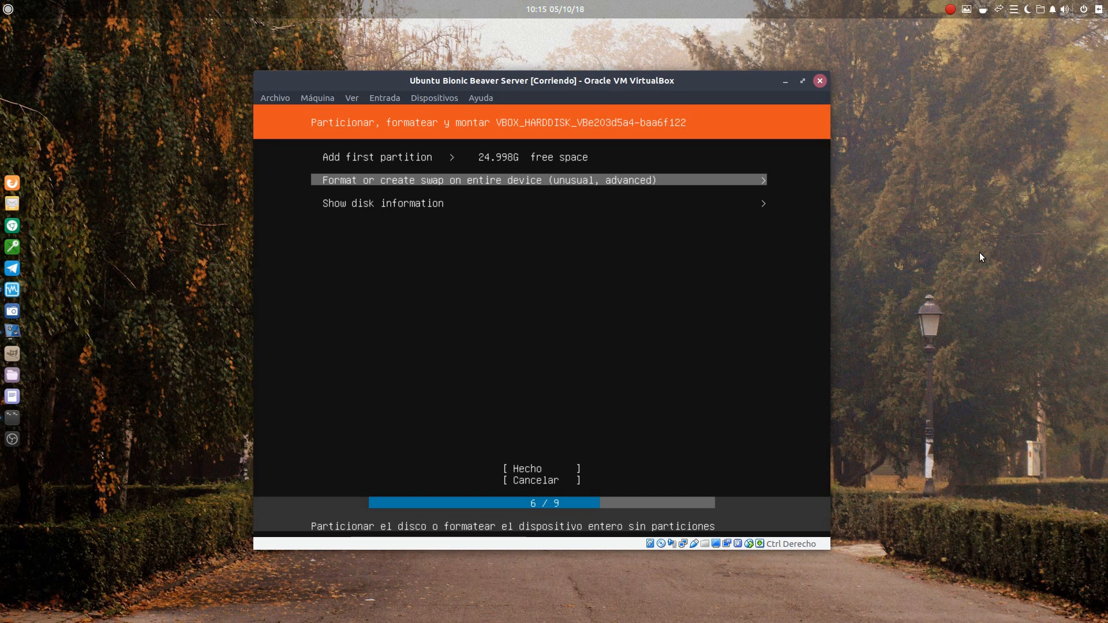
key(Down)
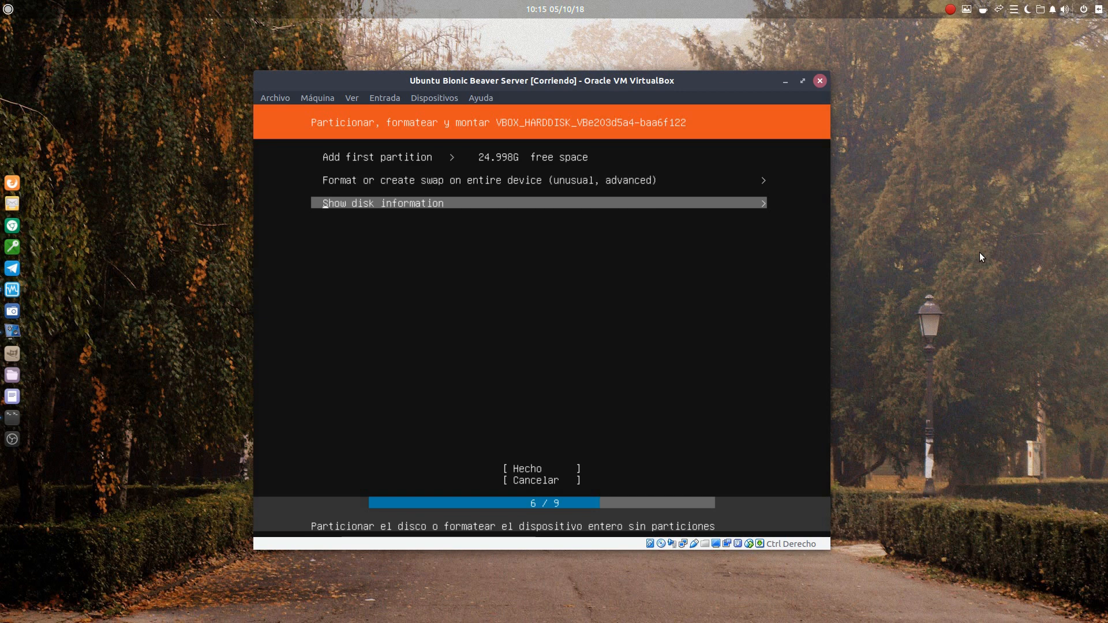
key(Up)
key(Up)
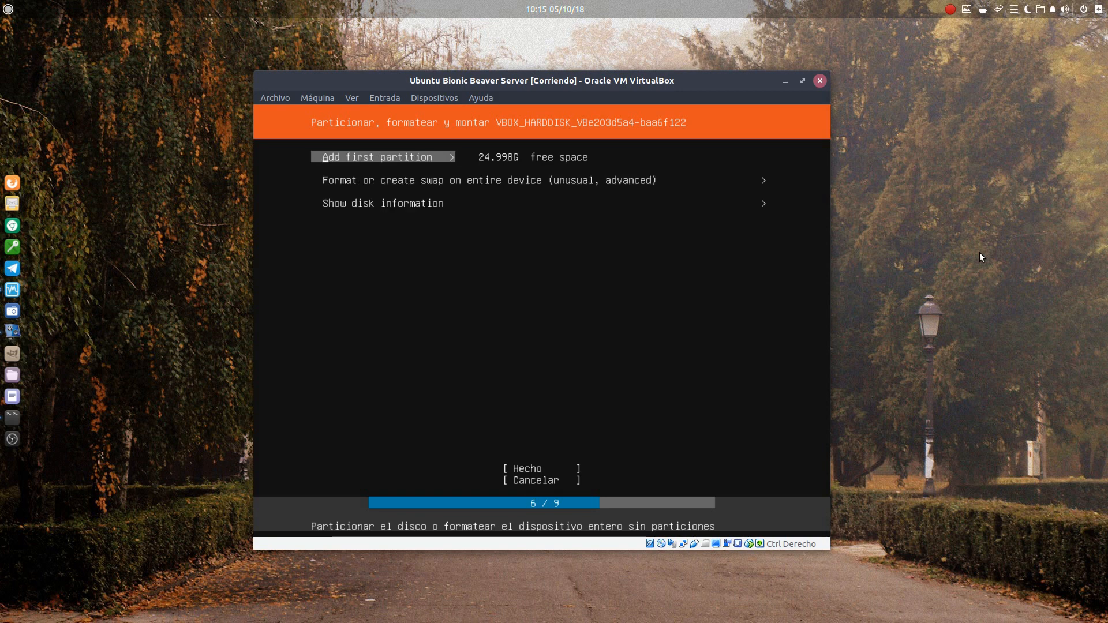
key(Return)
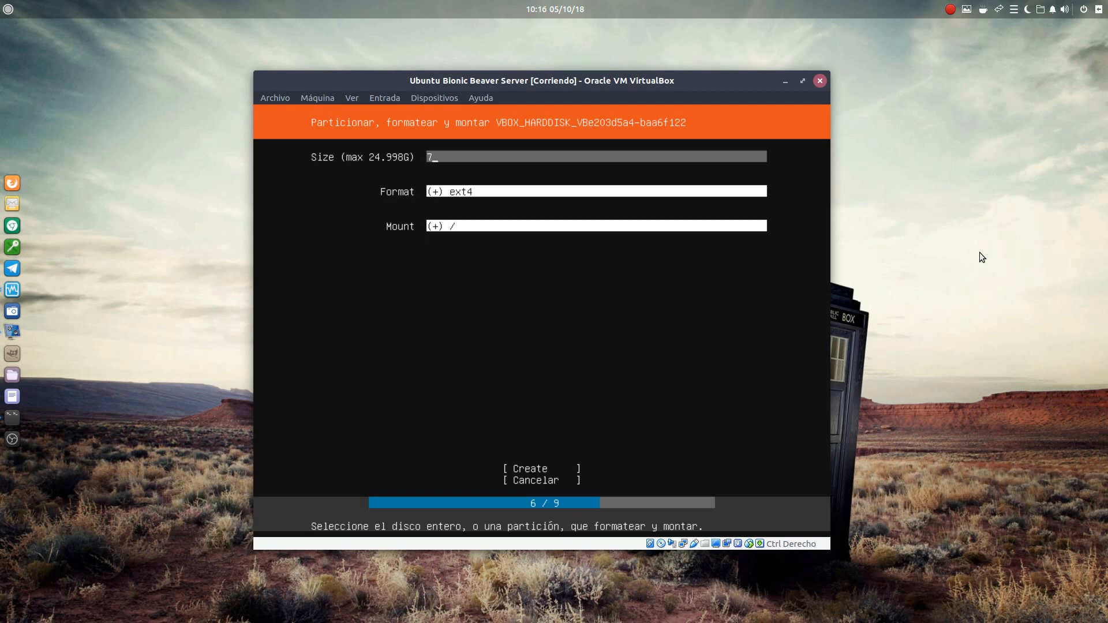
text(g)
key(Tab)
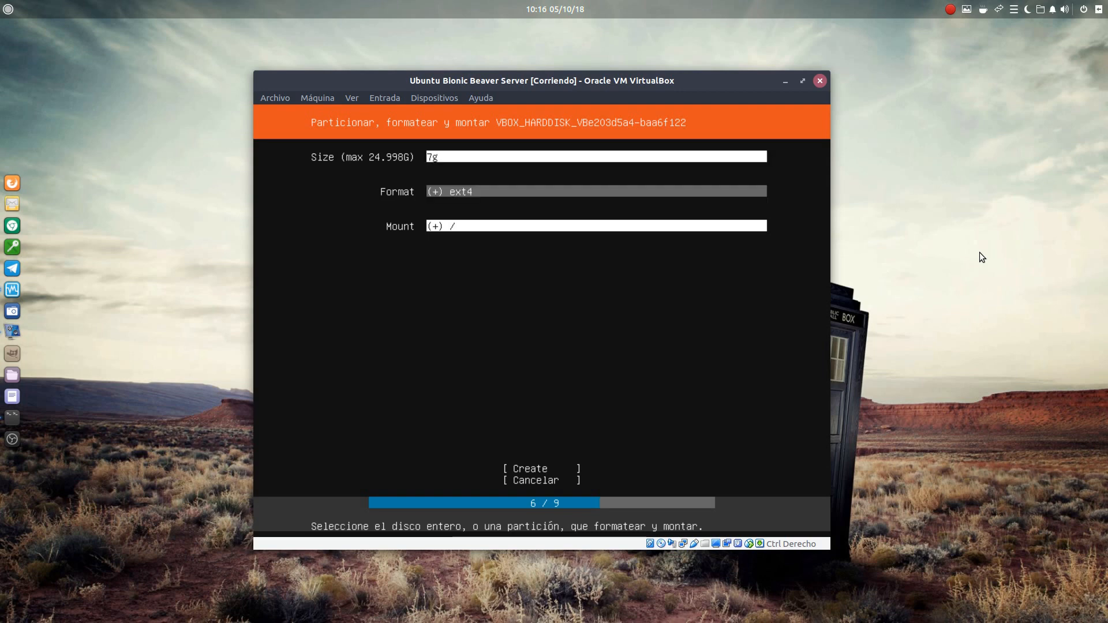
- Go through the file system formats offered for the new partition and select ext4
key(Return)
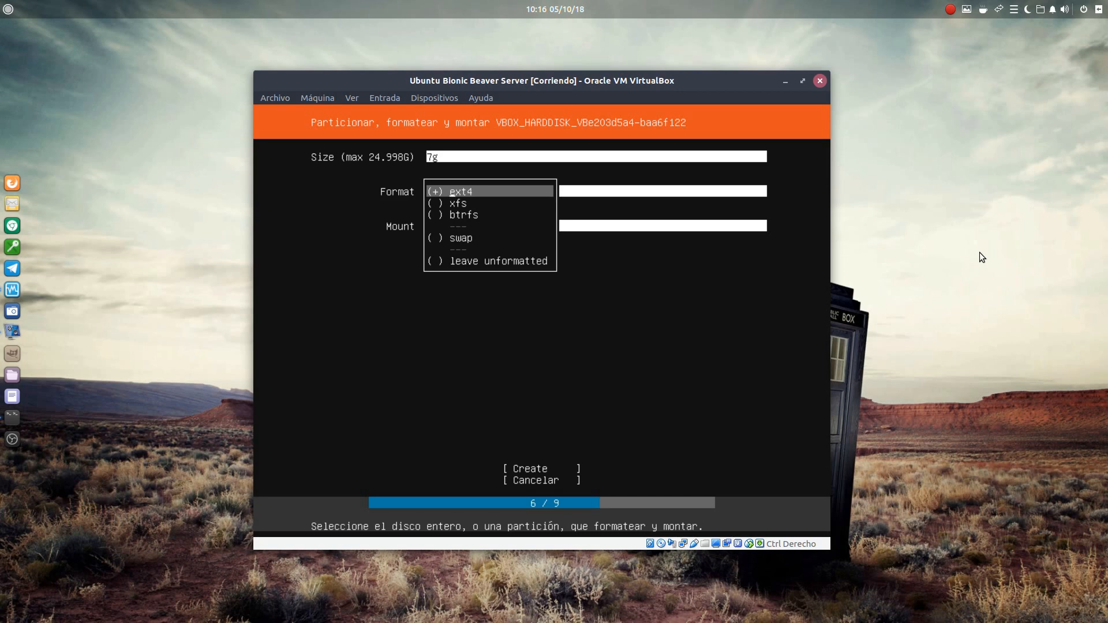
key(Down)
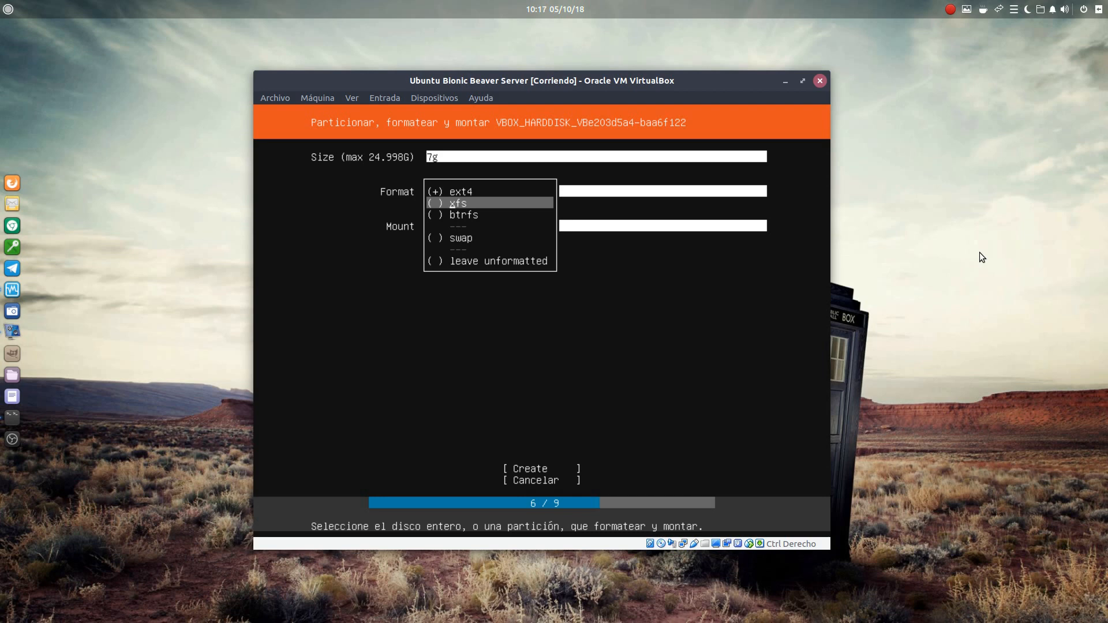
key(Down)
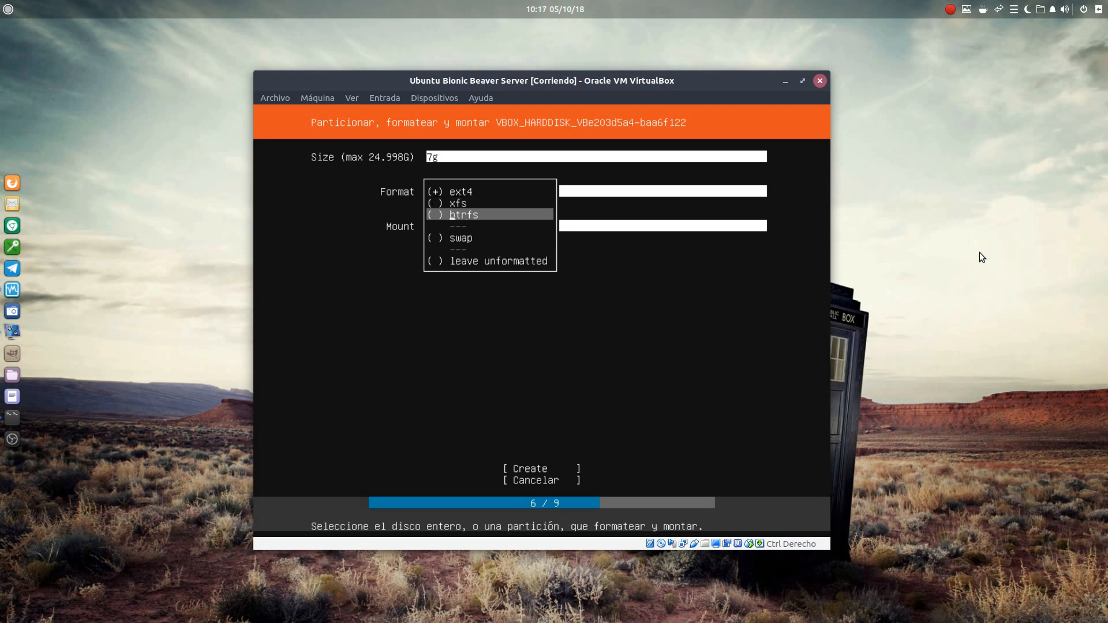
key(Down)
key(Down)
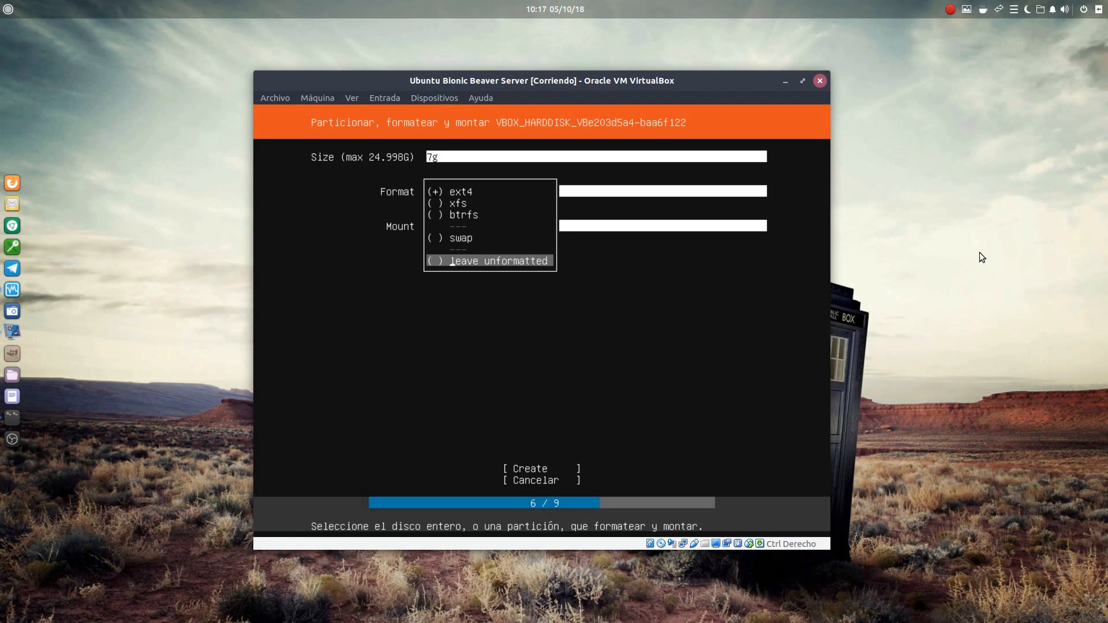
key(Up)
key(Up)
key(Up)
key(Up)
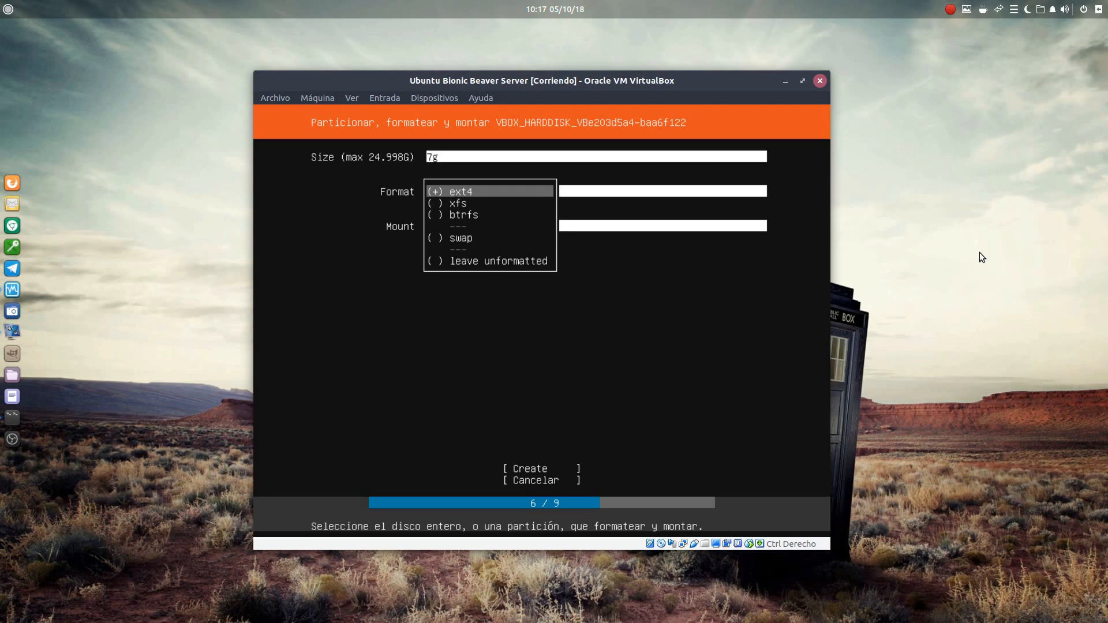
key(Return)
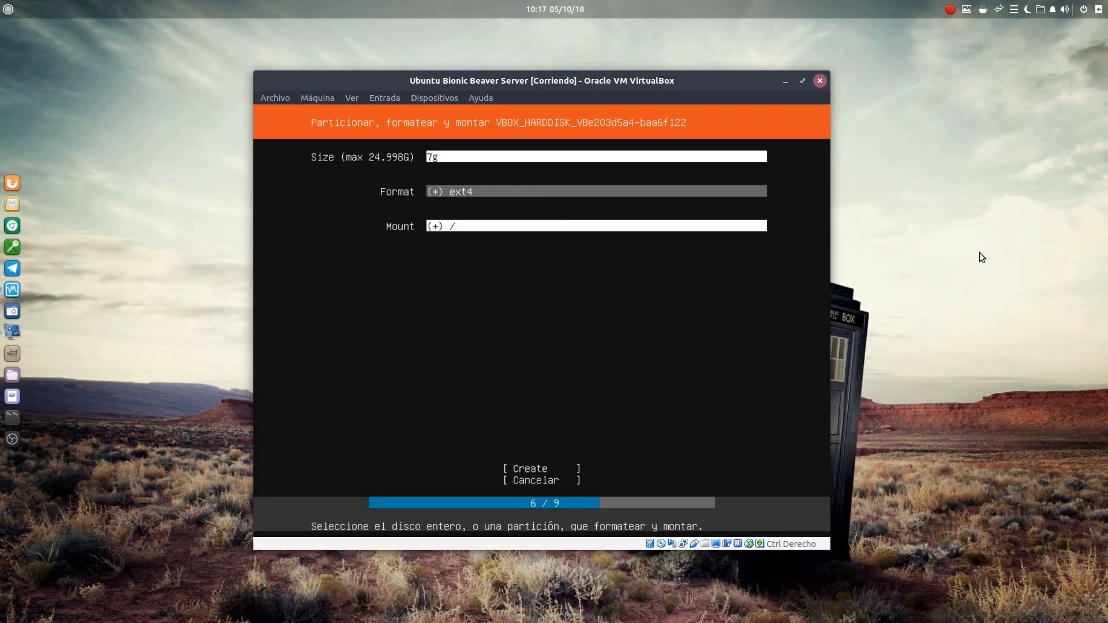
- Go through the mount points offered for the partition and select other
key(Down)
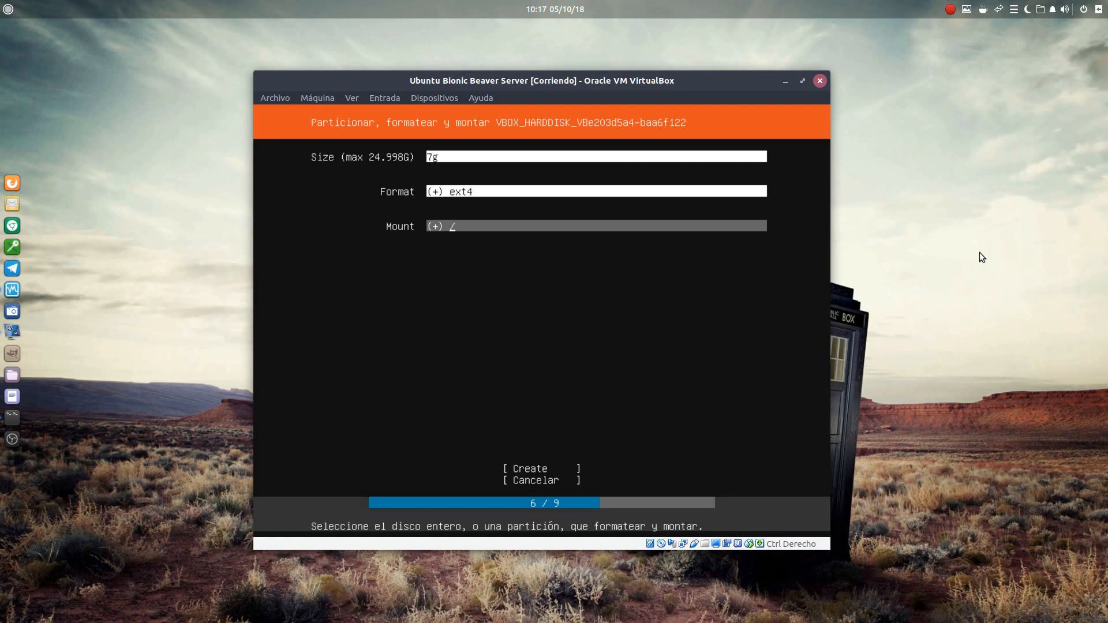
key(Return)
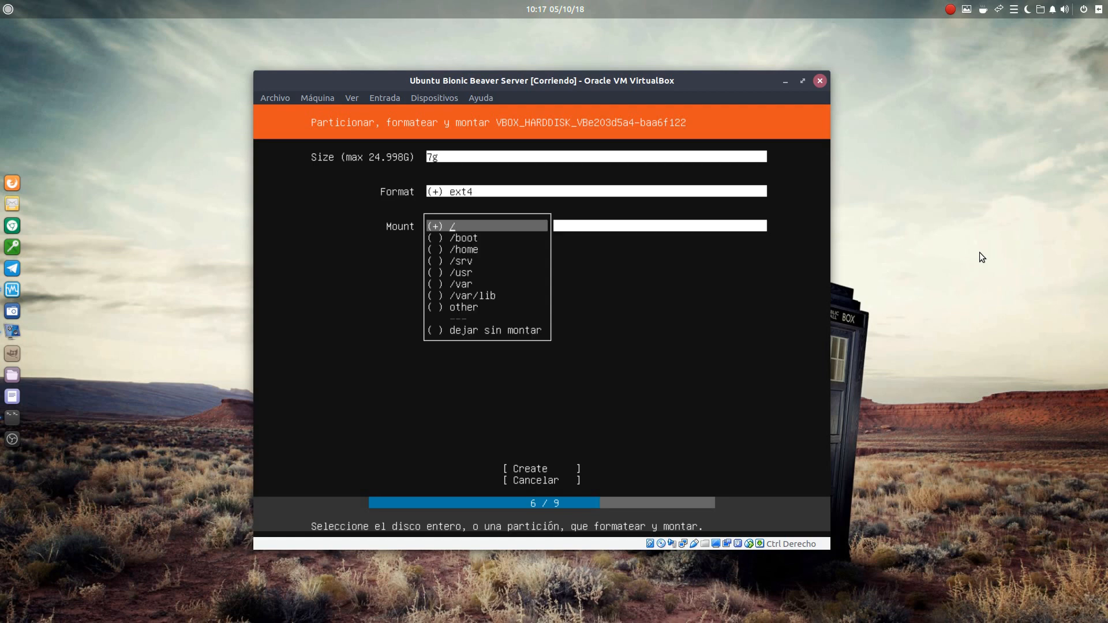
key(Down)
key(Down)
key(Down)
key(Down)
key(Down)
key(Down)
key(Down)
key(Down)
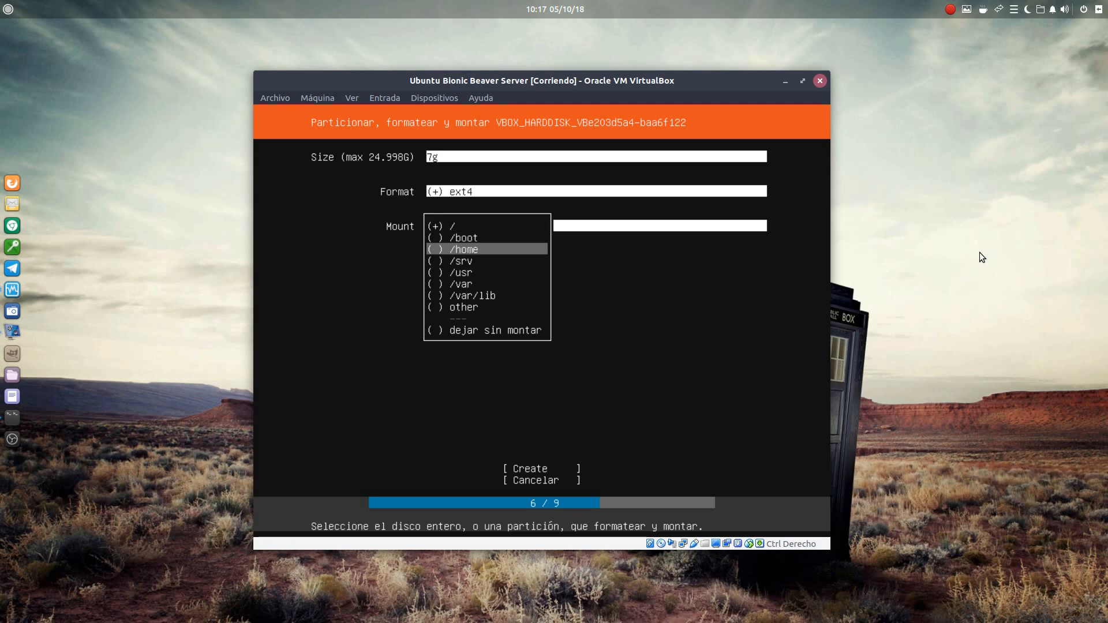
key(Up)
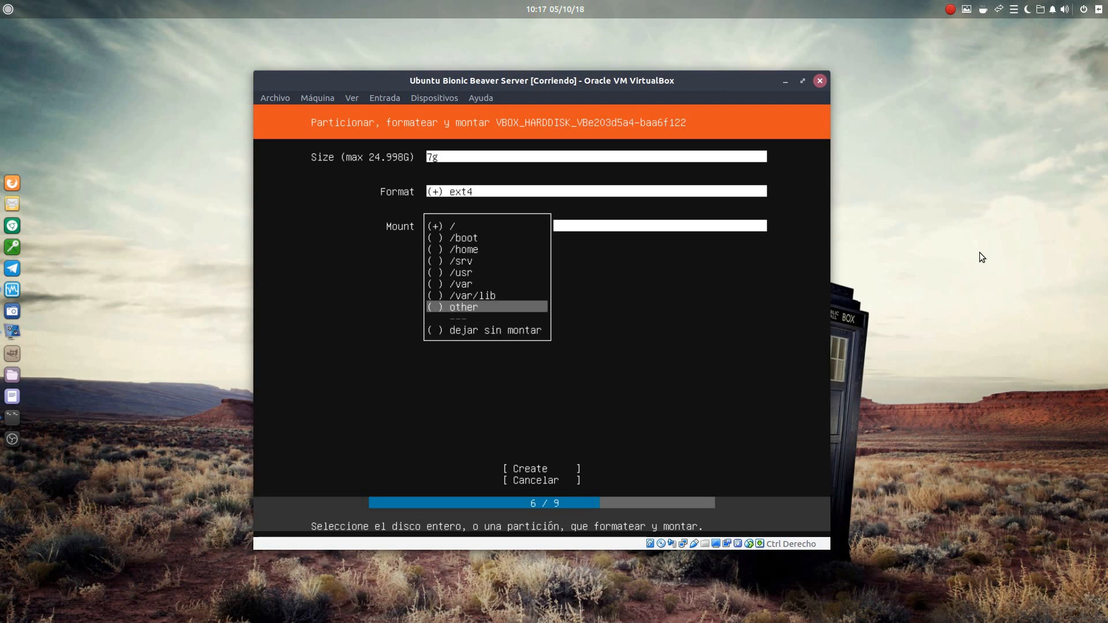
key(Down)
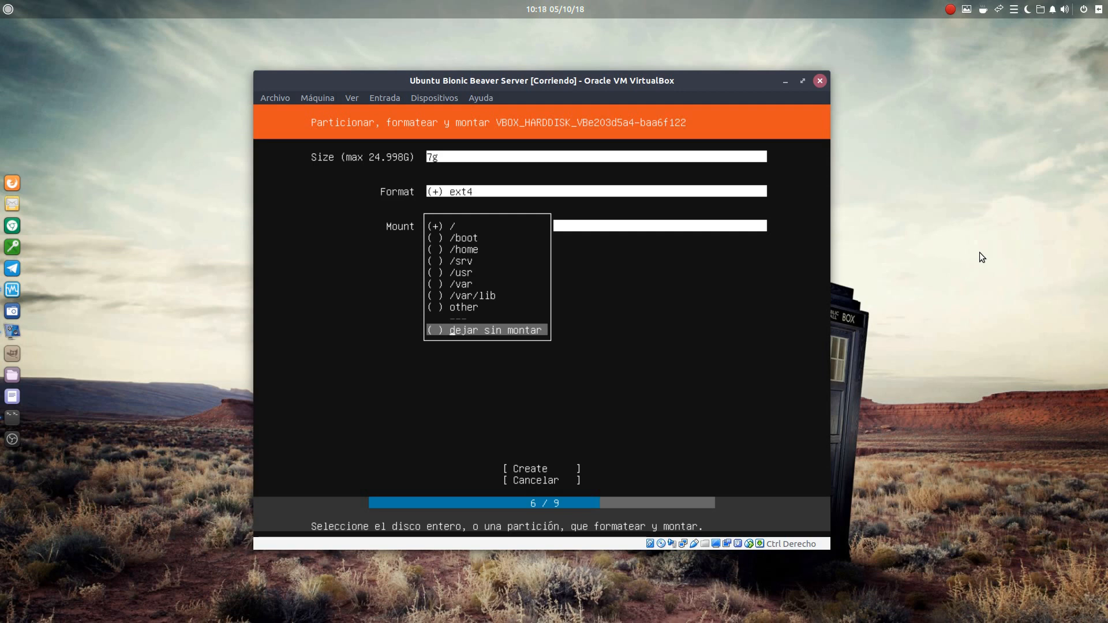
key(Up)
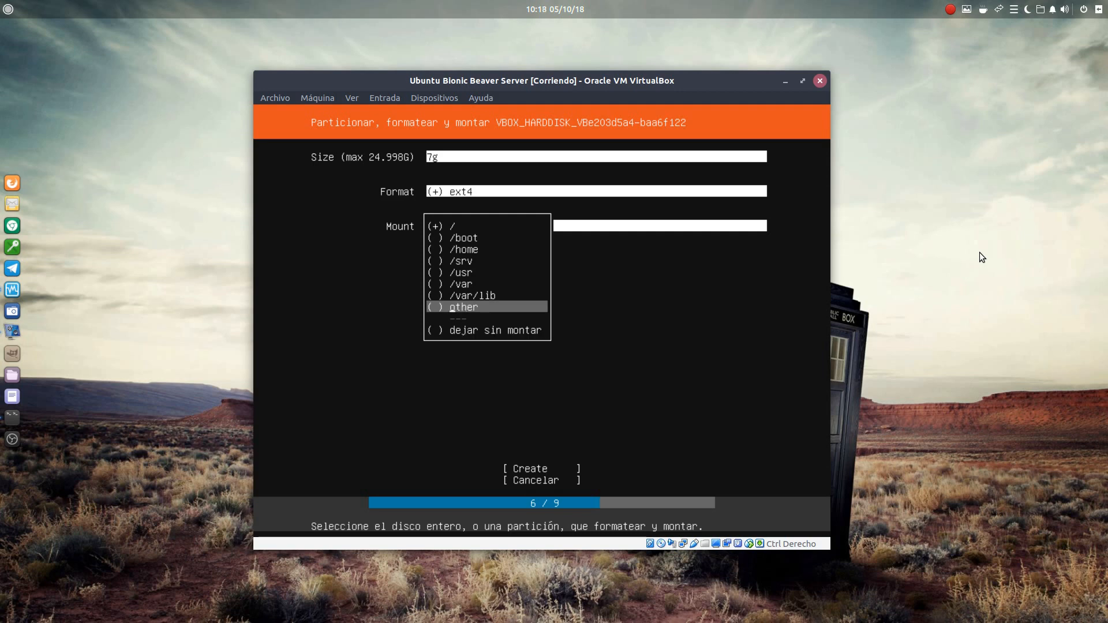
key(Up)
key(Up)
key(Up)
key(Up)
key(Down)
key(Down)
key(Down)
key(Down)
key(Return)
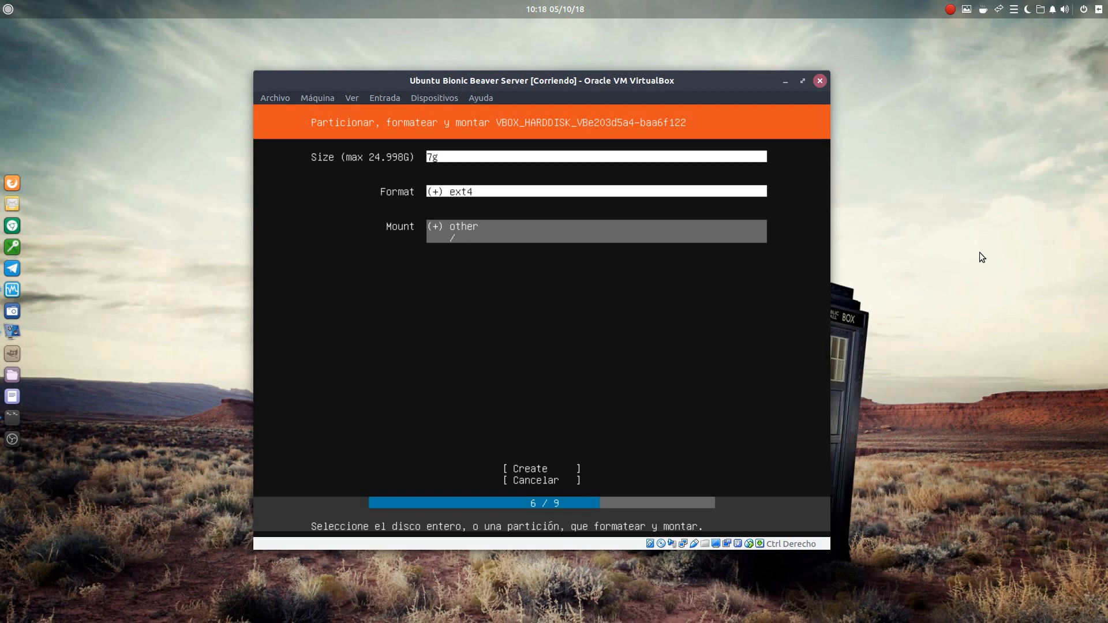
- Try data as the custom mount path after the slash, and clear it again
text(data)
key(BackSpace)
key(BackSpace)
key(BackSpace)
key(BackSpace)
key(Tab)
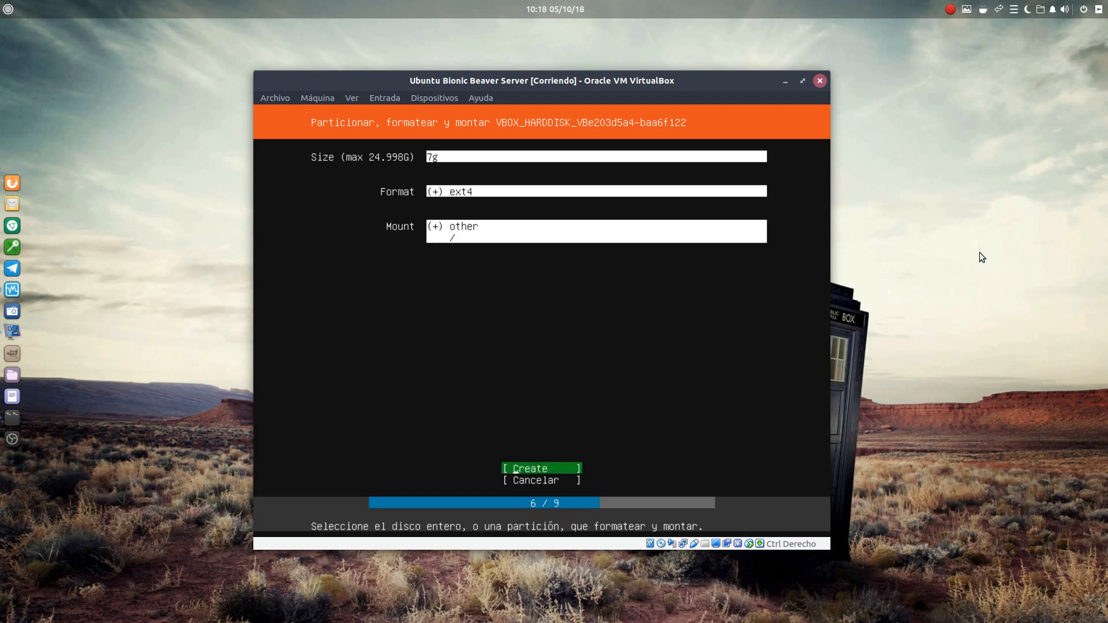
- Set the partition's mount point to / and create the partition
key(shift+Tab)
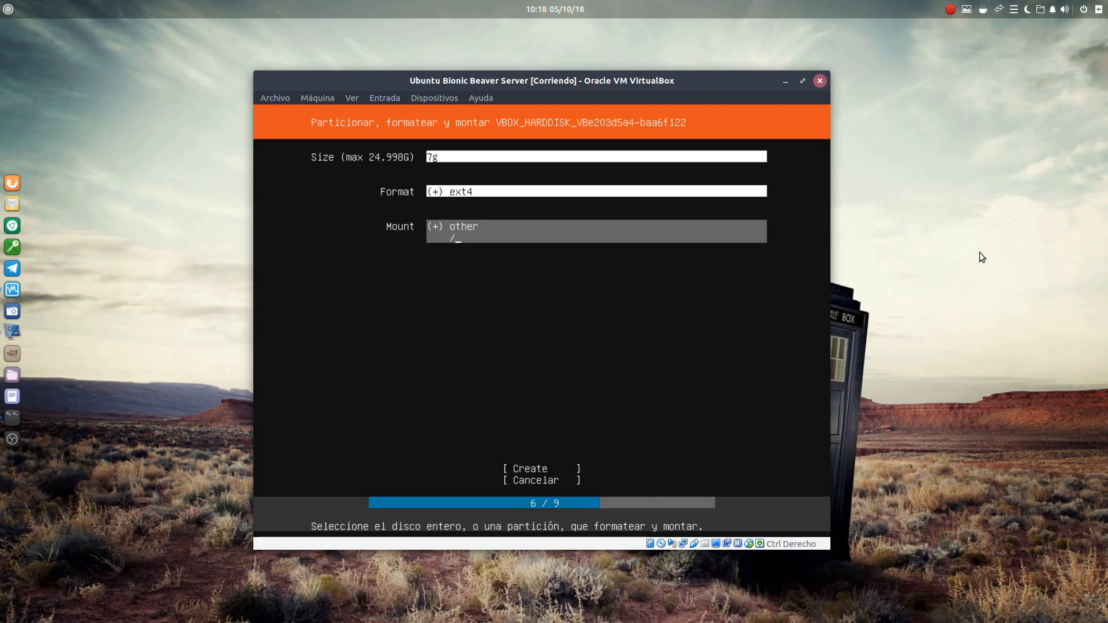
key(shift+Tab)
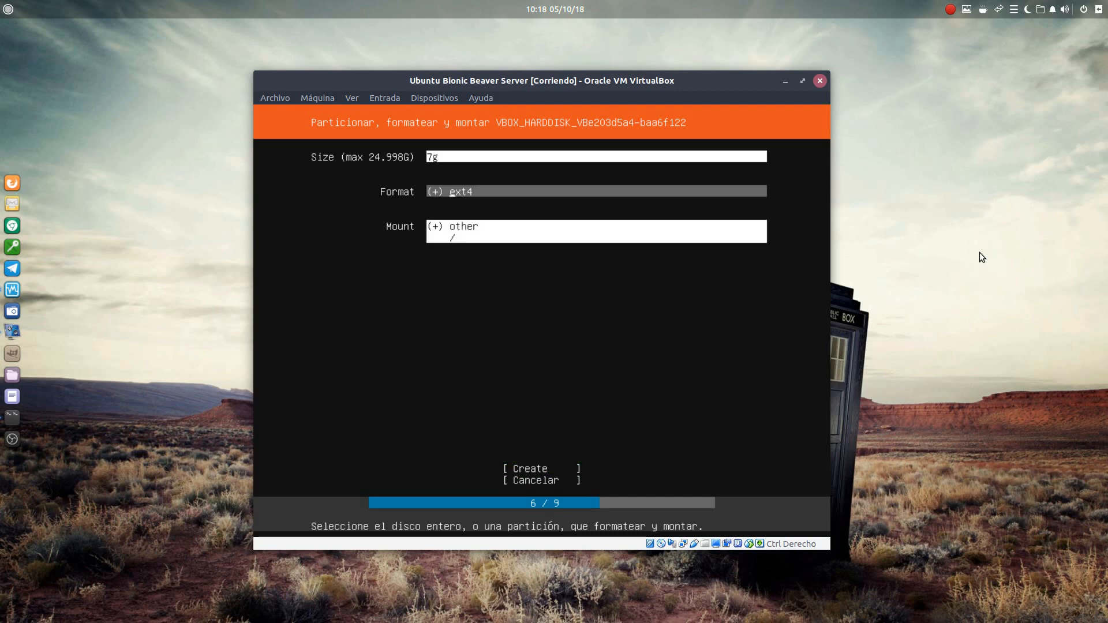
key(Tab)
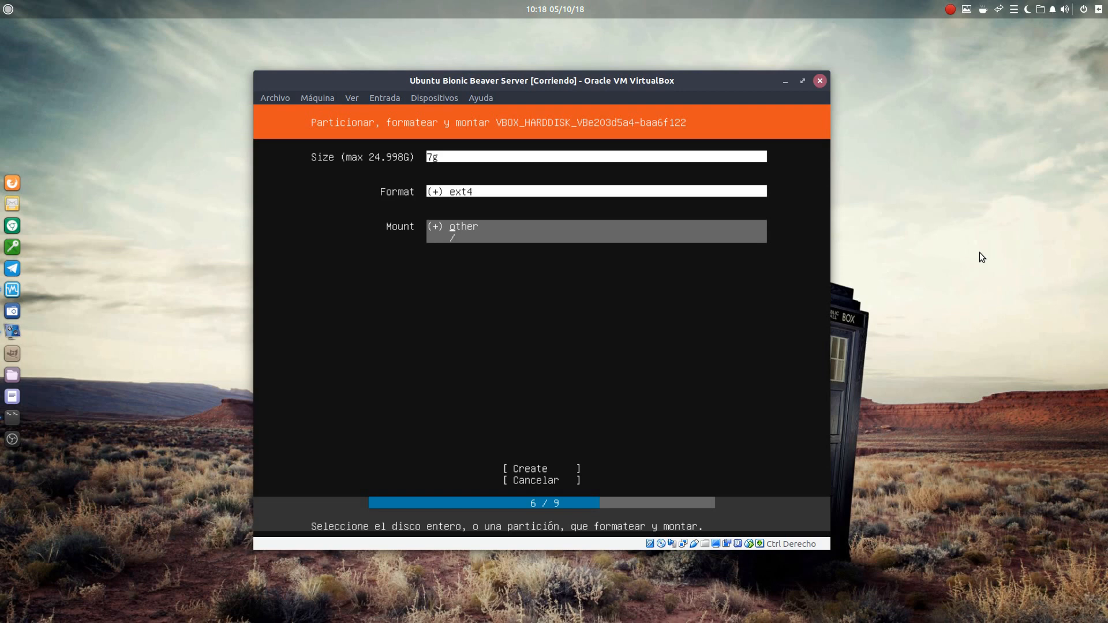
key(Return)
key(Up)
key(Up)
key(Up)
key(Up)
key(Up)
key(Up)
key(Up)
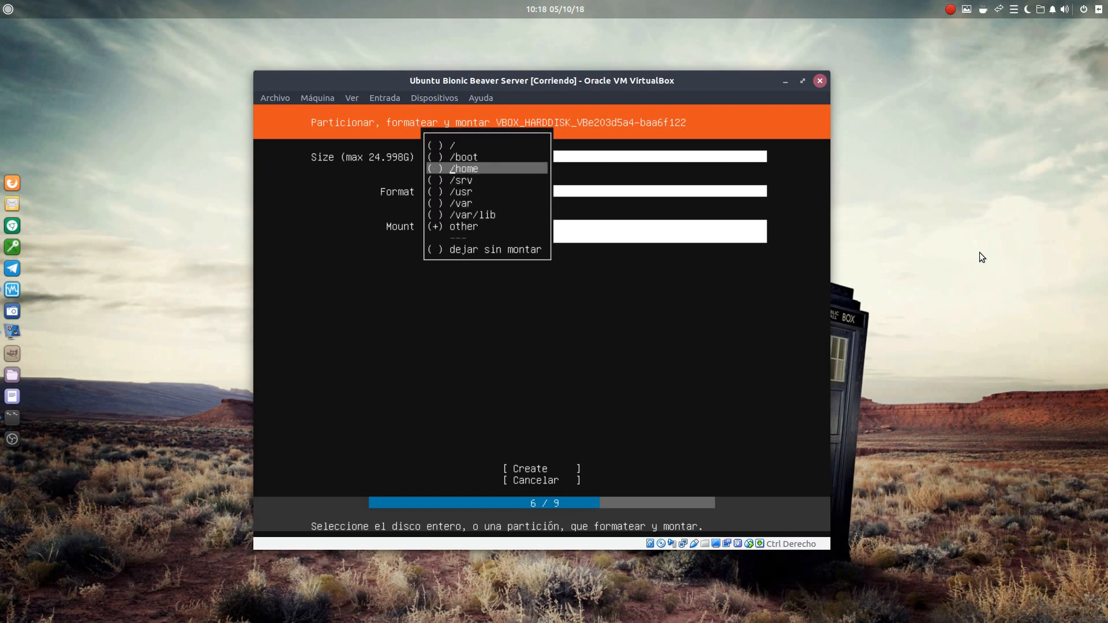
key(Return)
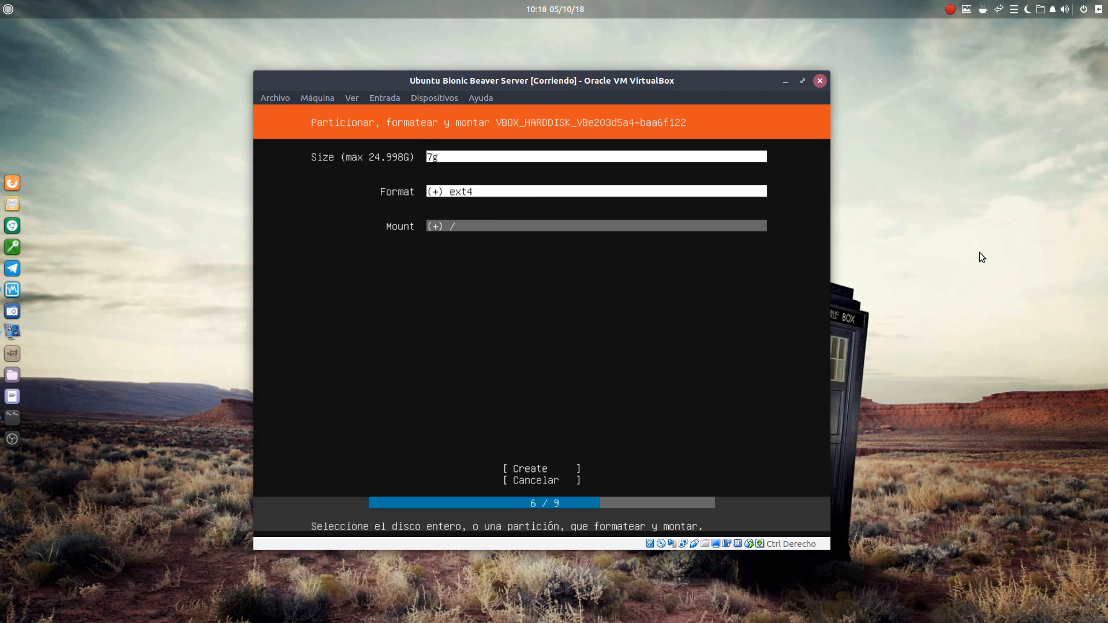
key(Tab)
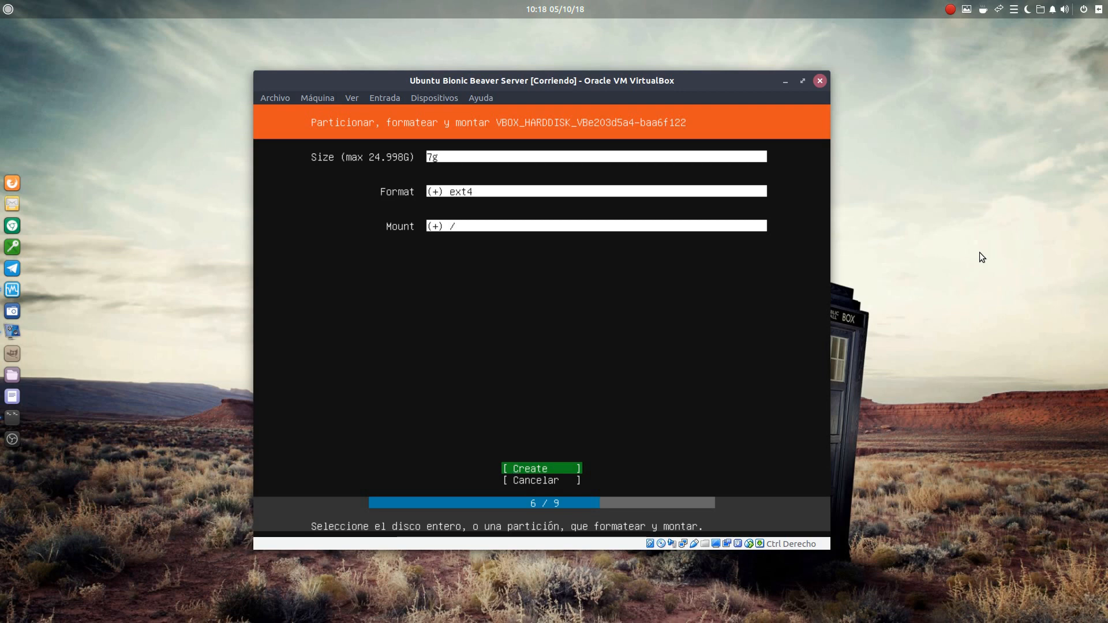
key(Return)
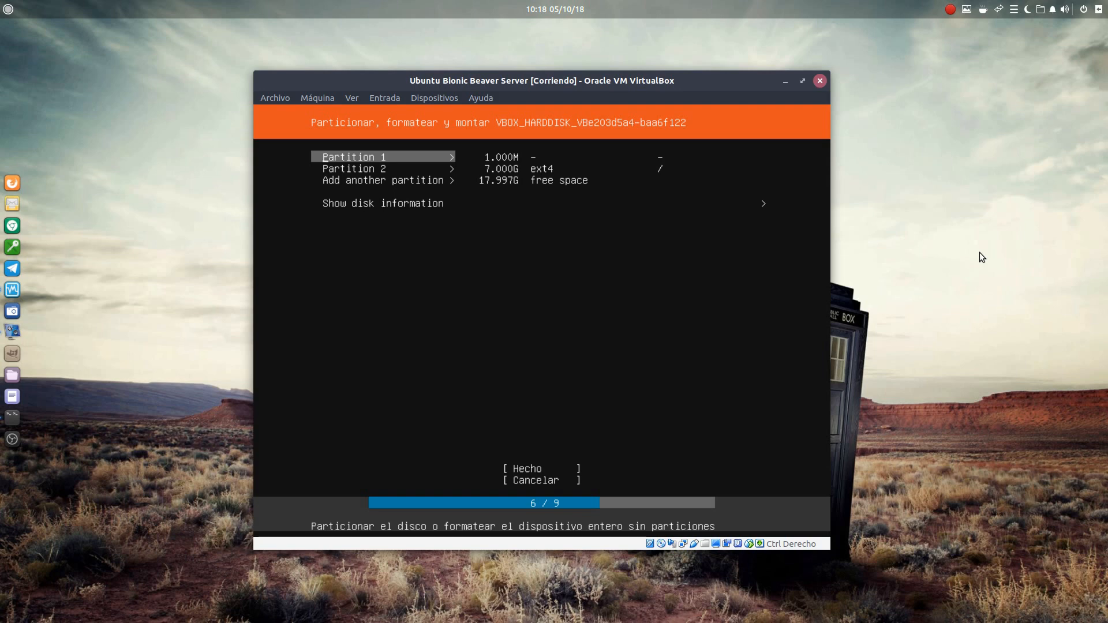
- Examine the details of Partition 1, return to the partition list and highlight Partition 2
key(Return)
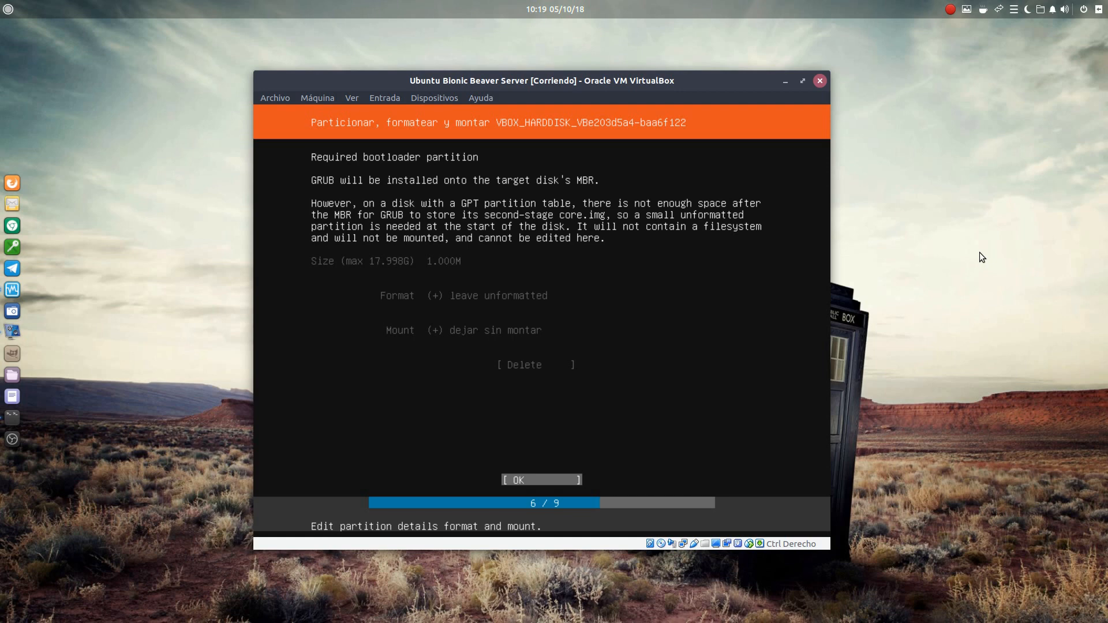
key(Up)
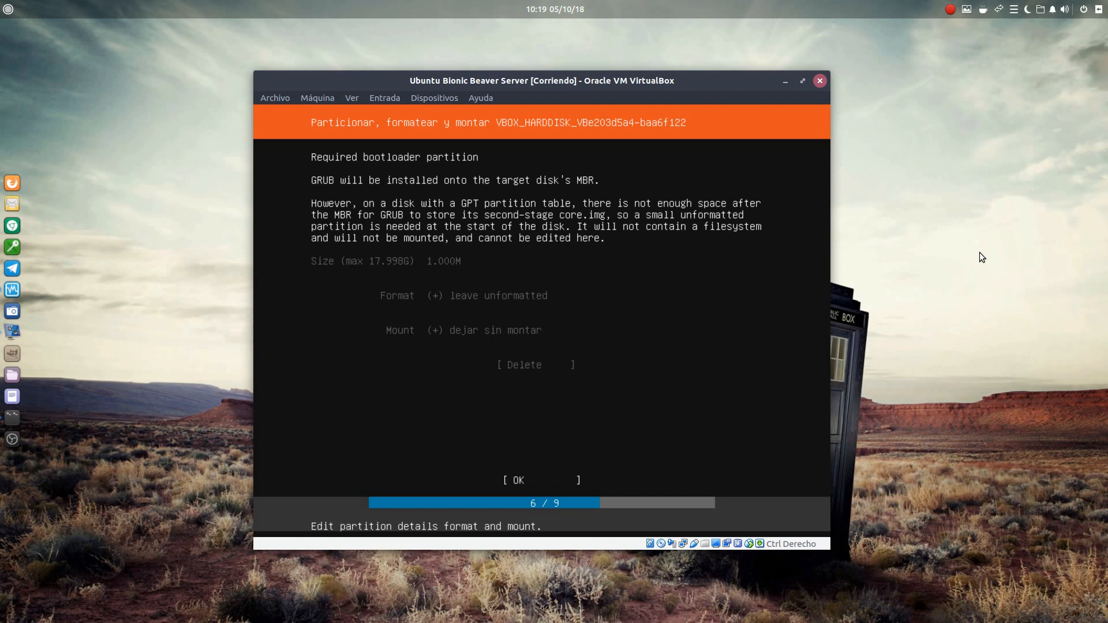
key(Down)
key(Return)
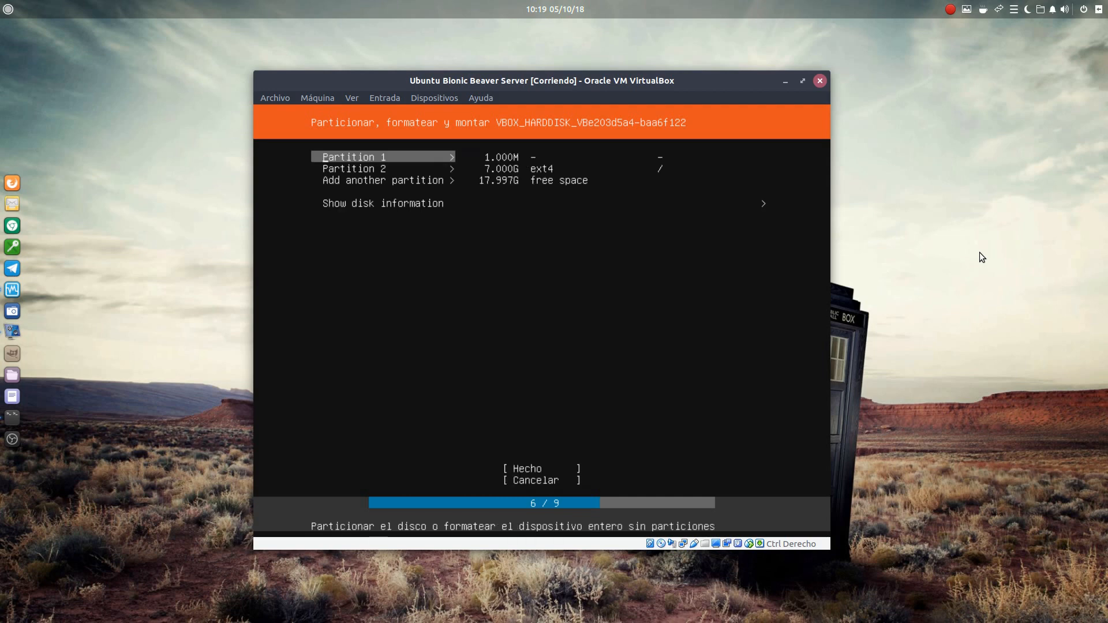
key(Down)
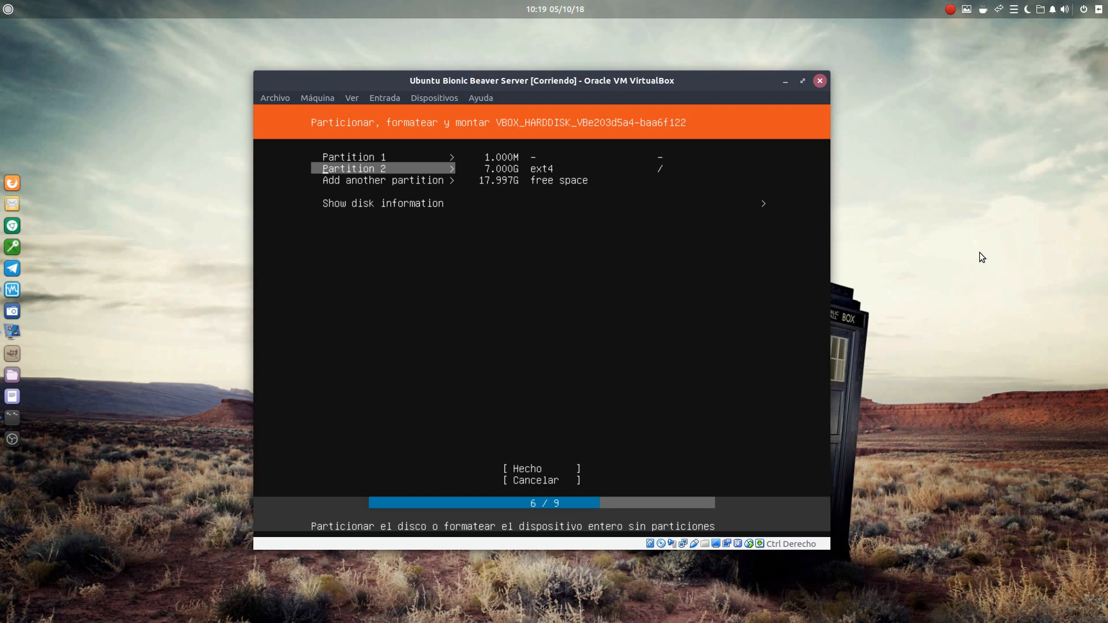
- Review the size, format and mount point of Partition 2 and save its settings
key(Return)
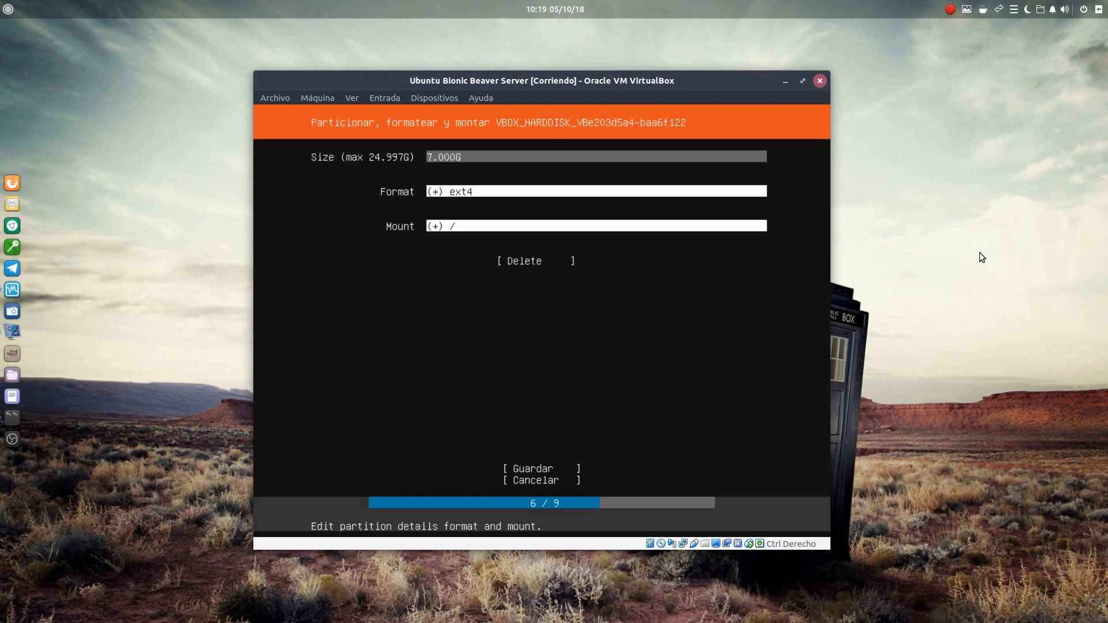
key(Down)
key(Down)
key(Down)
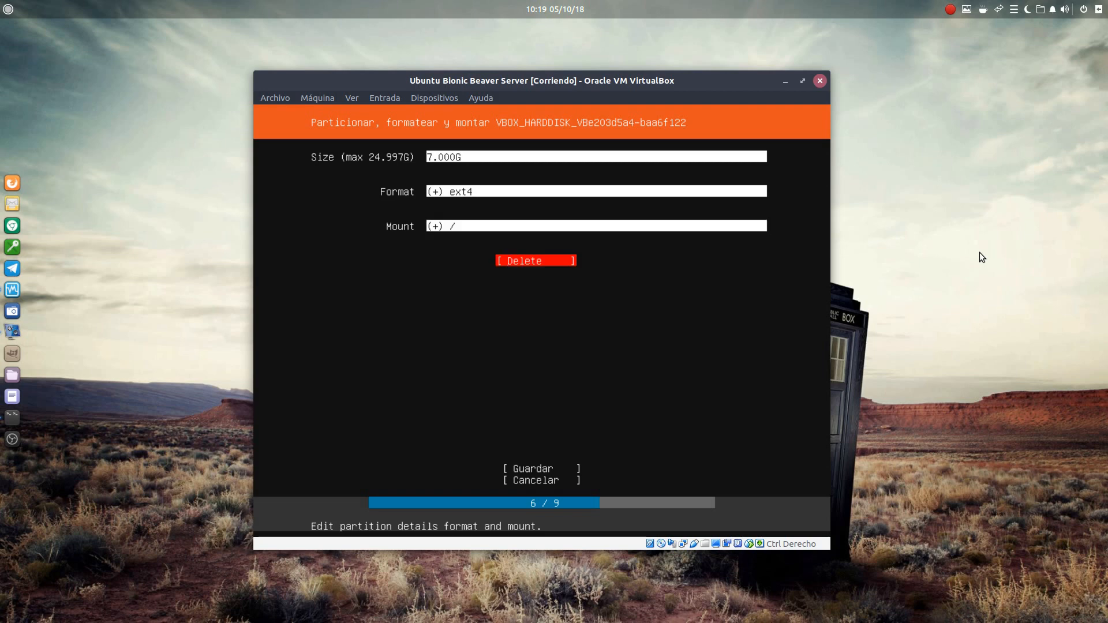
key(Down)
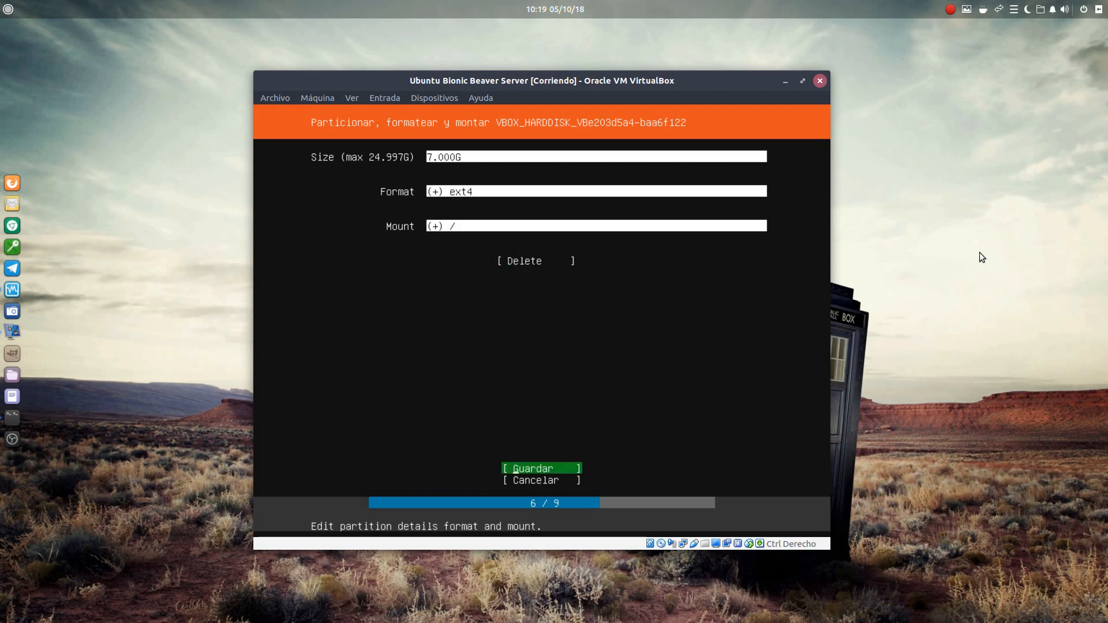
key(Return)
- Start another partition in the free space with a size of 2g and the swap format
key(Down)
key(Down)
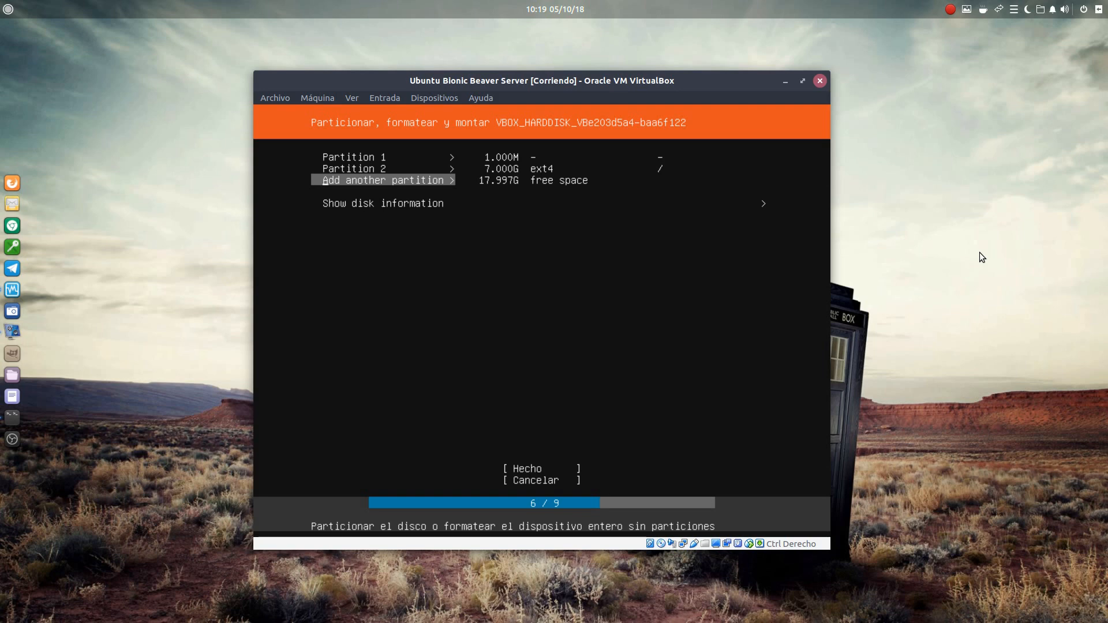
key(Return)
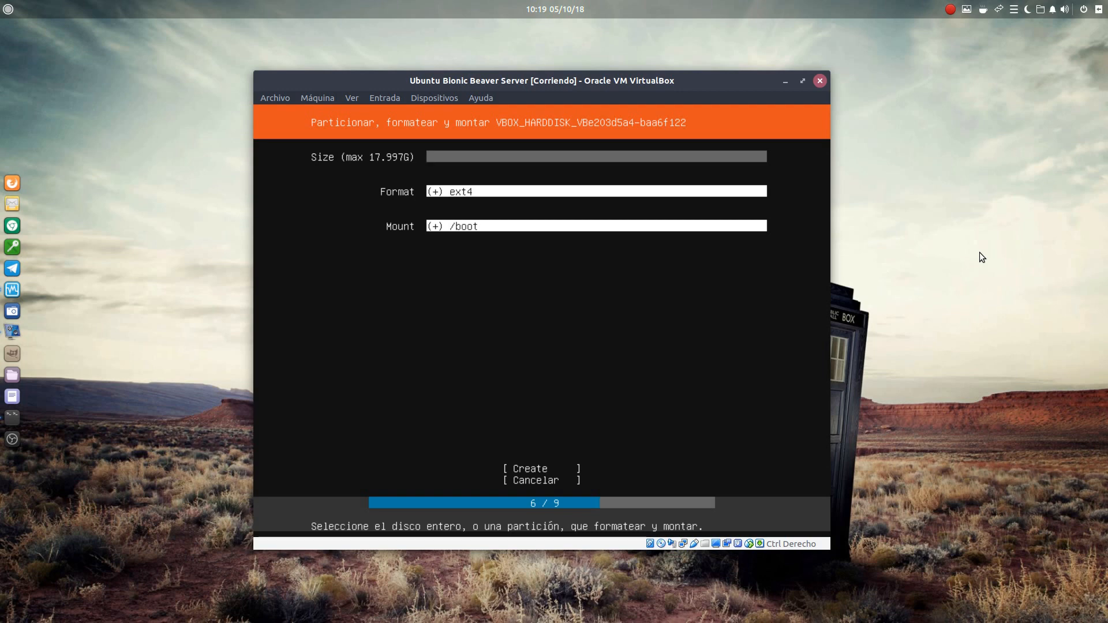
text(2g)
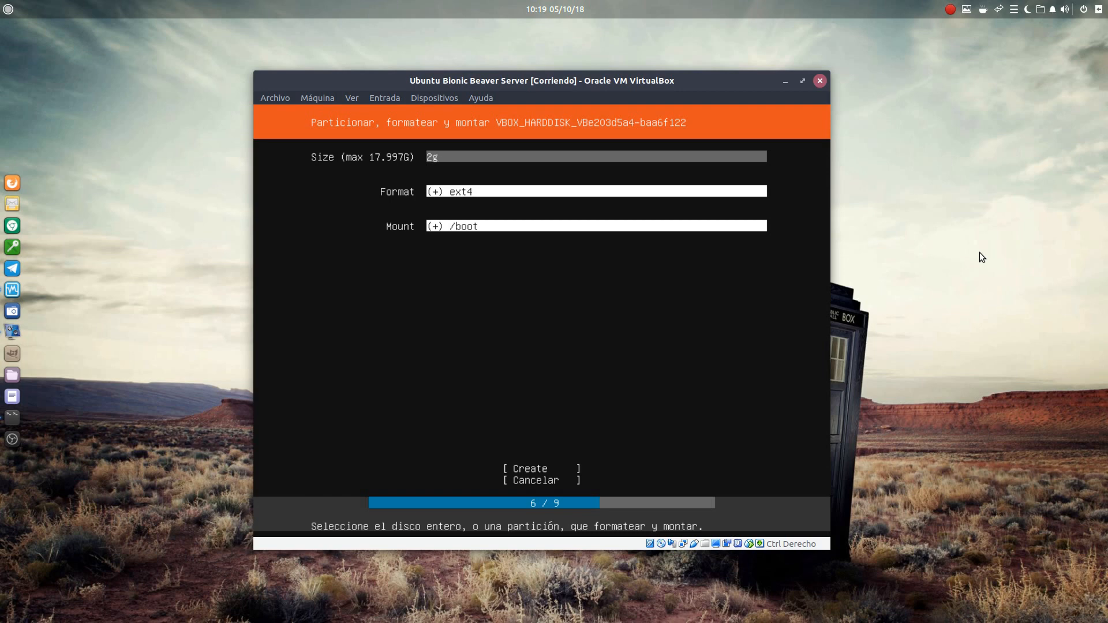
key(Tab)
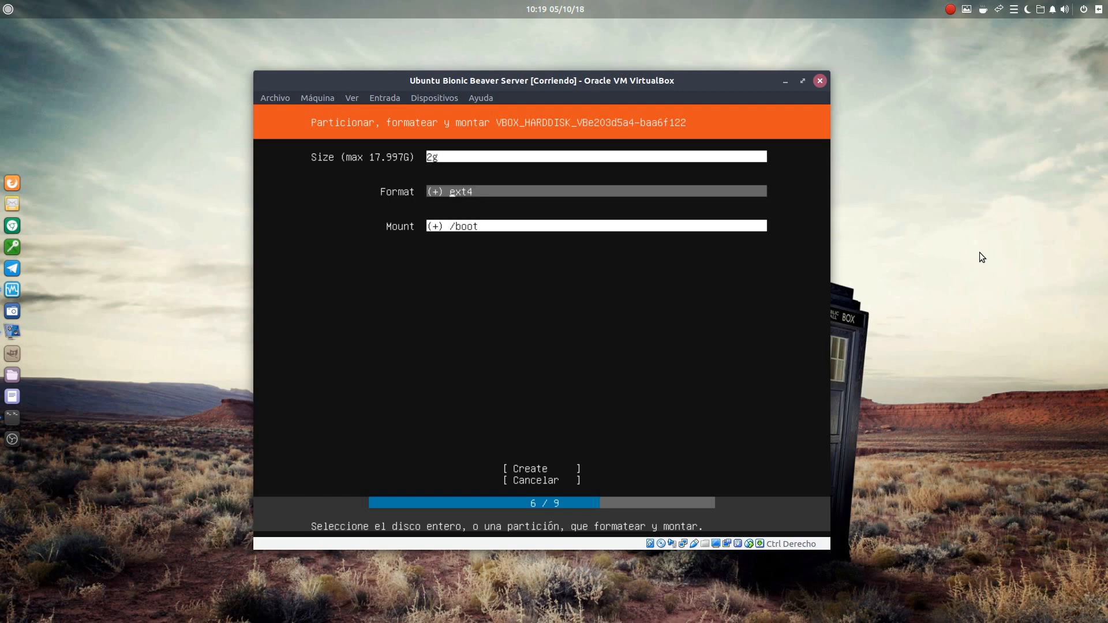
key(Return)
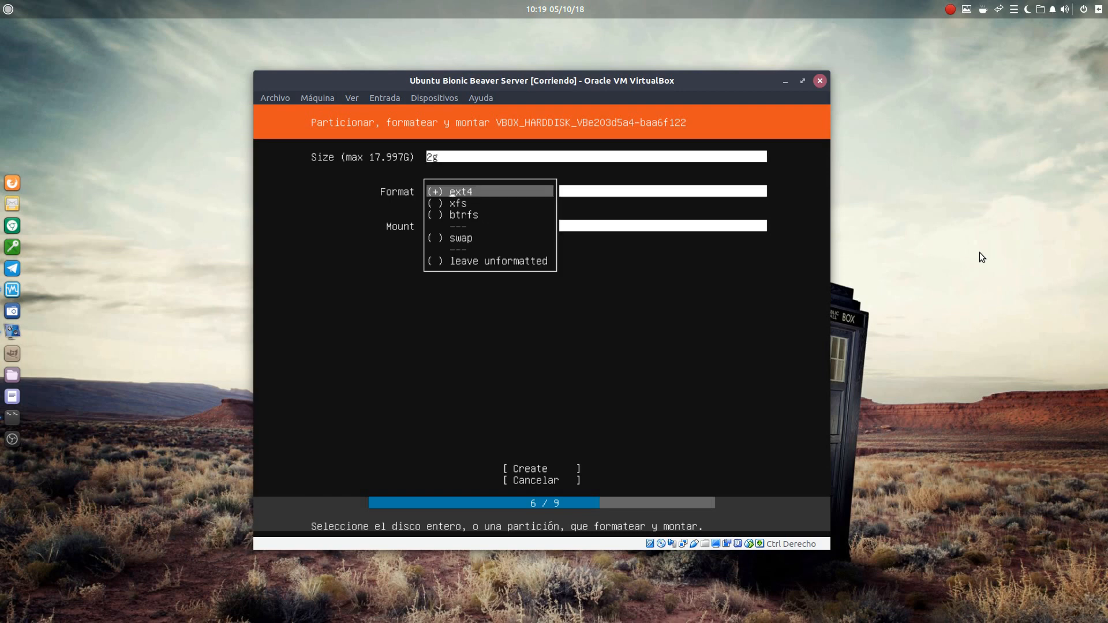
key(Down)
key(Down)
key(Down)
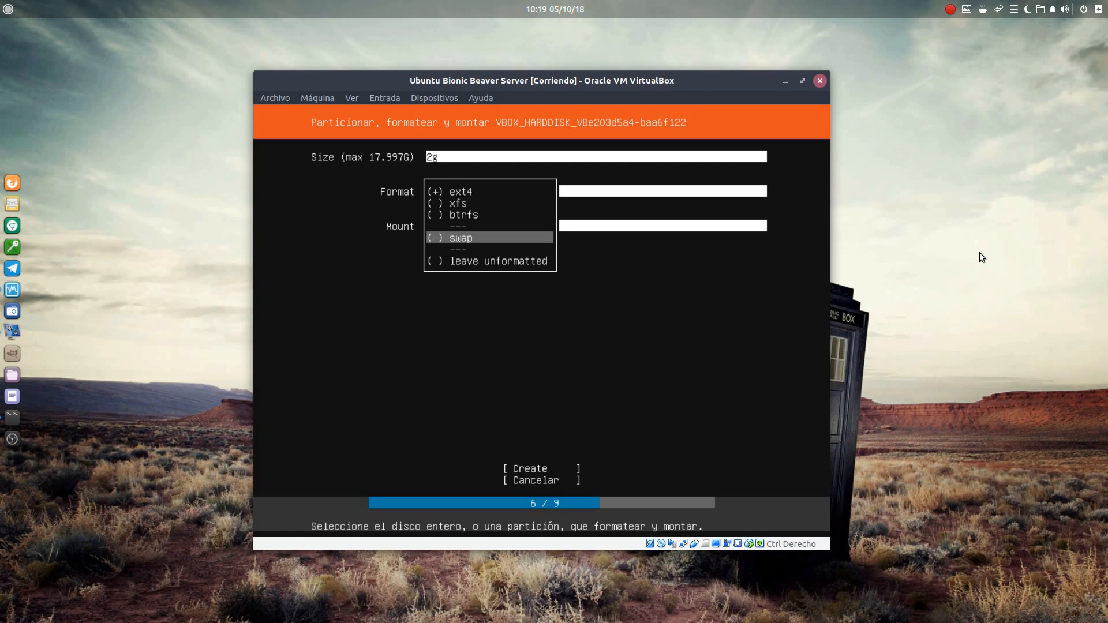
key(Return)
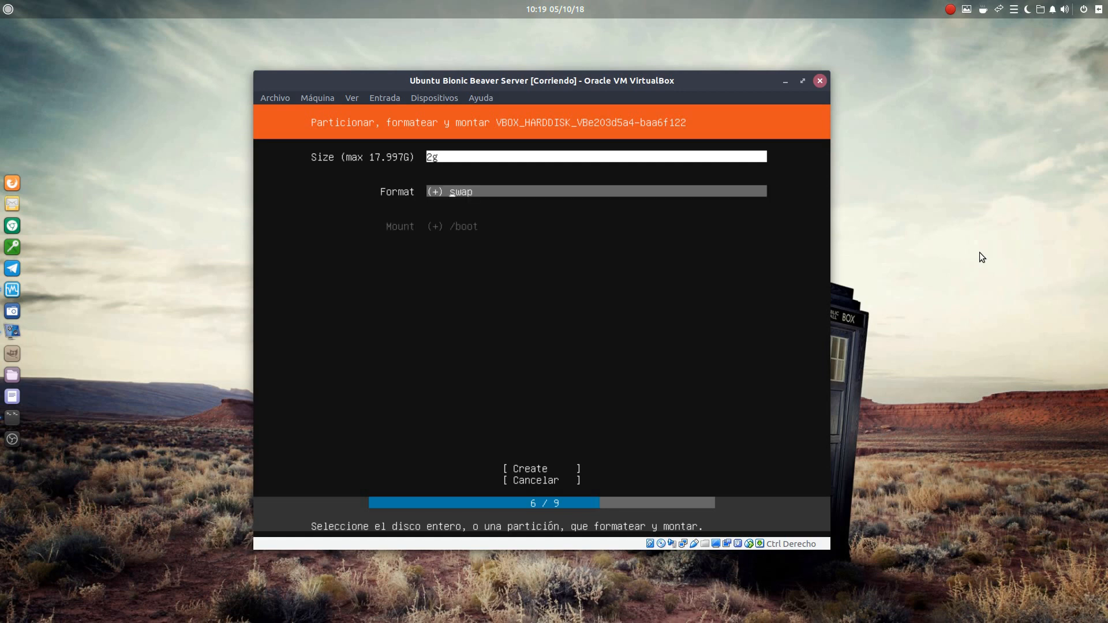
- Create the 2g swap partition with the chosen settings
key(Tab)
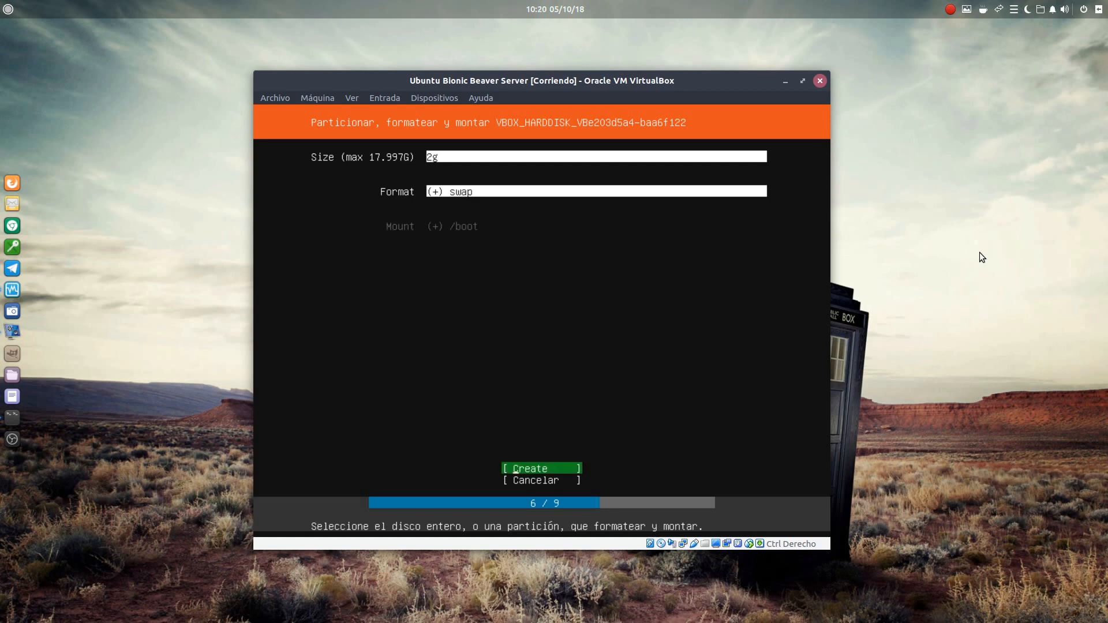
key(shift+Tab)
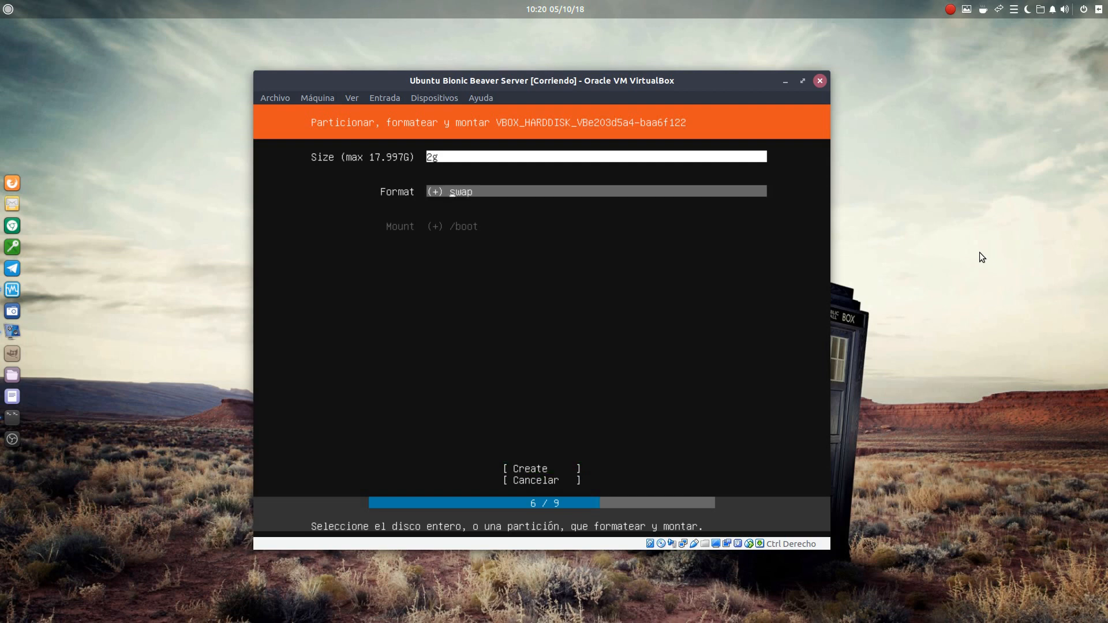
key(Tab)
key(shift+Tab)
key(Tab)
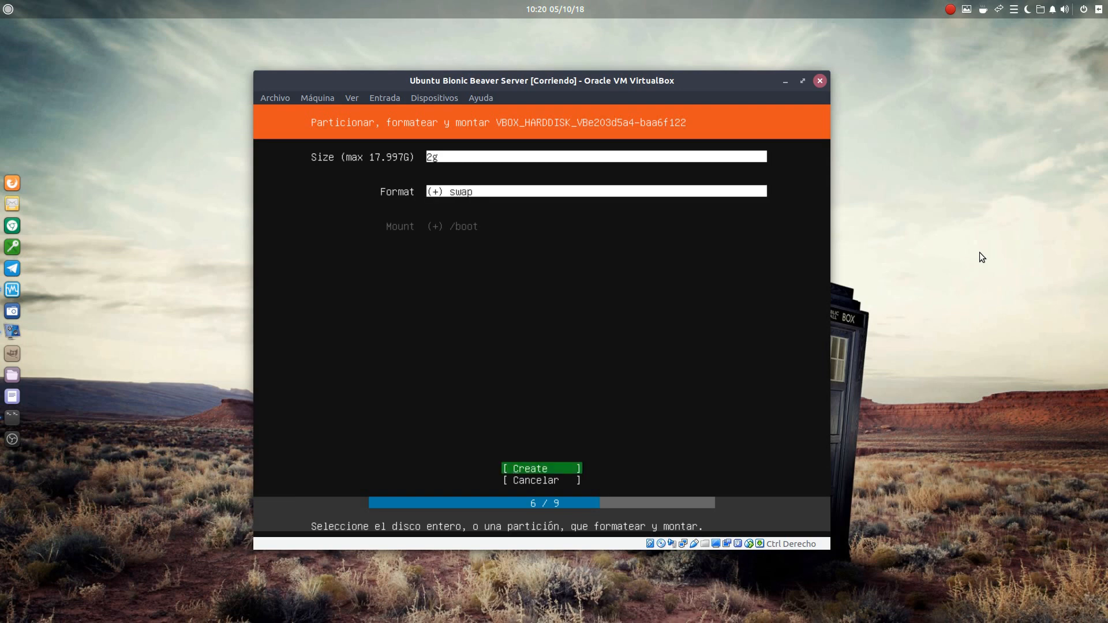
key(Return)
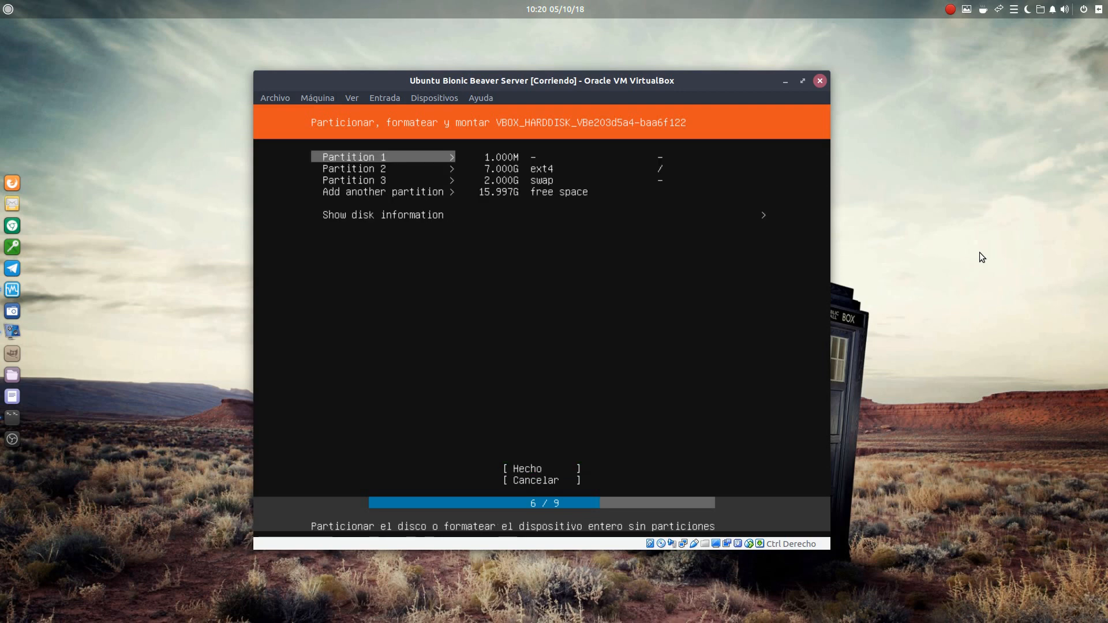
- Start another partition in the free space with a size of 6g
key(Down)
key(Down)
key(Down)
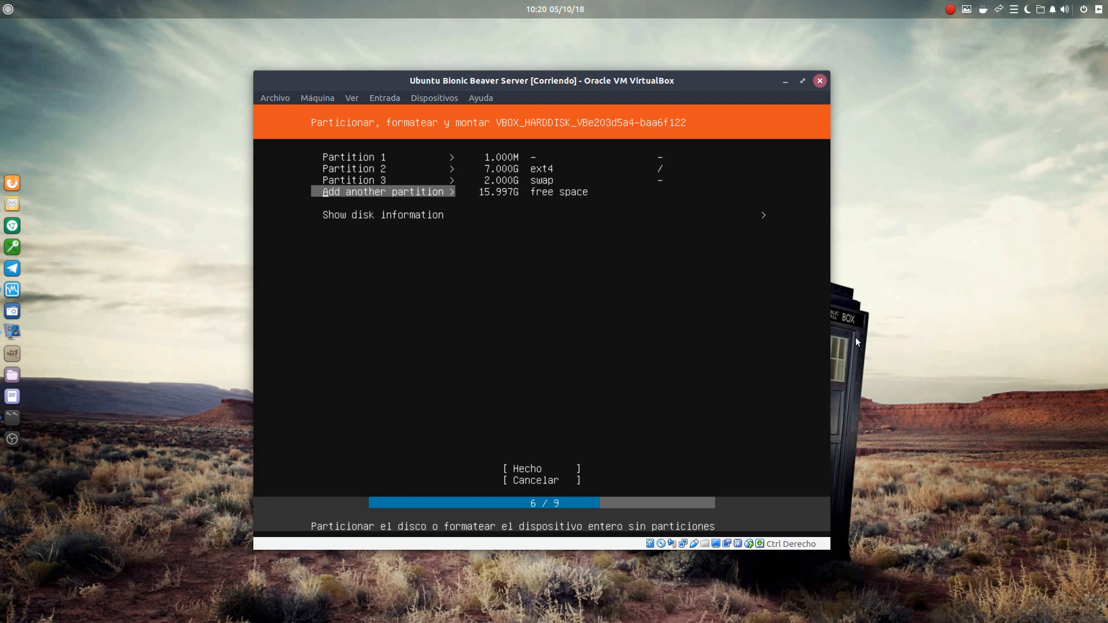
key(Return)
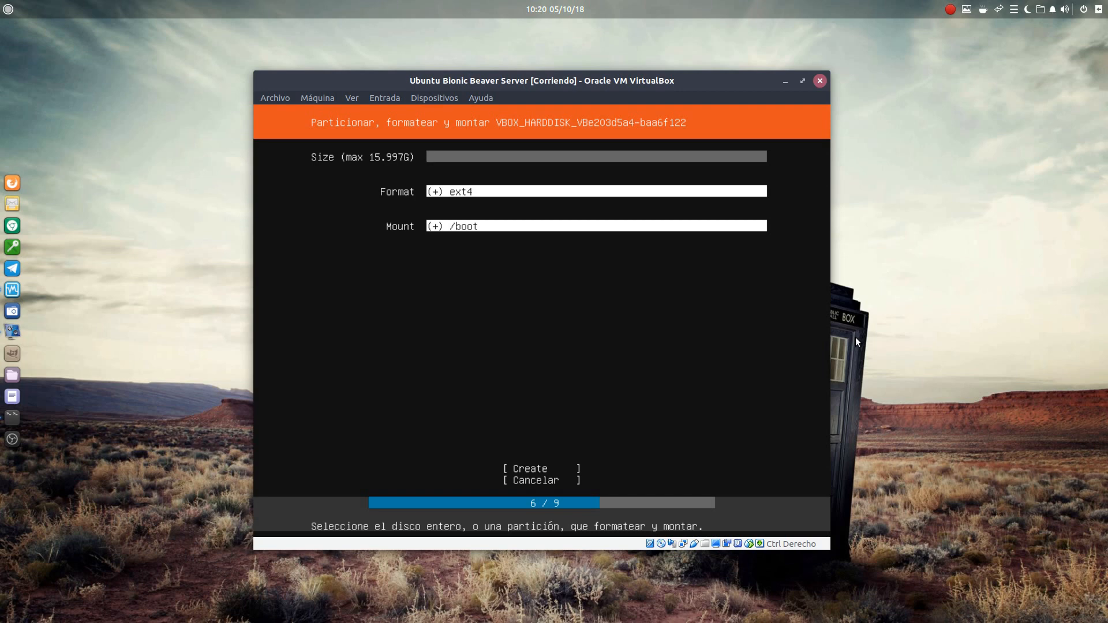
text(6g)
key(Tab)
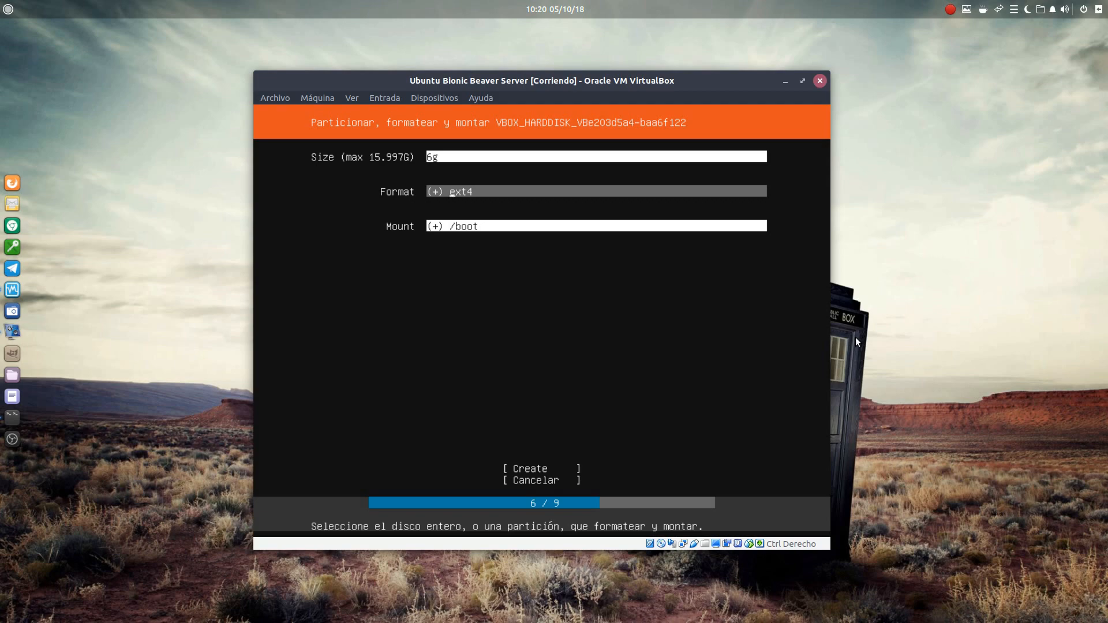
- Keep ext4 as the 6g partition's format, set its mount point to /var and create it
key(Tab)
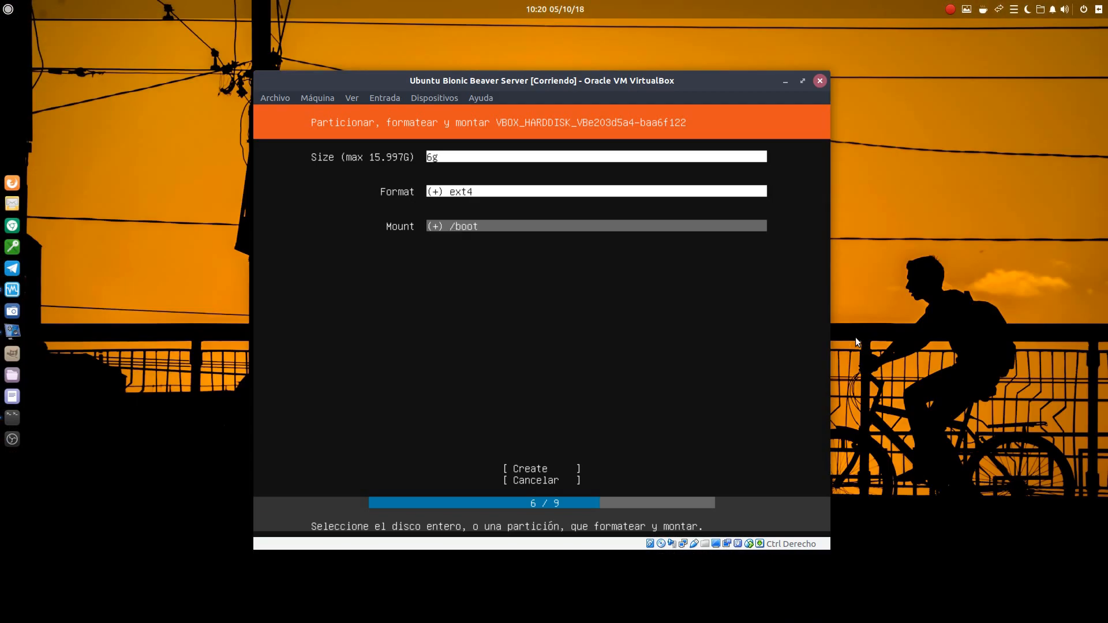
key(Return)
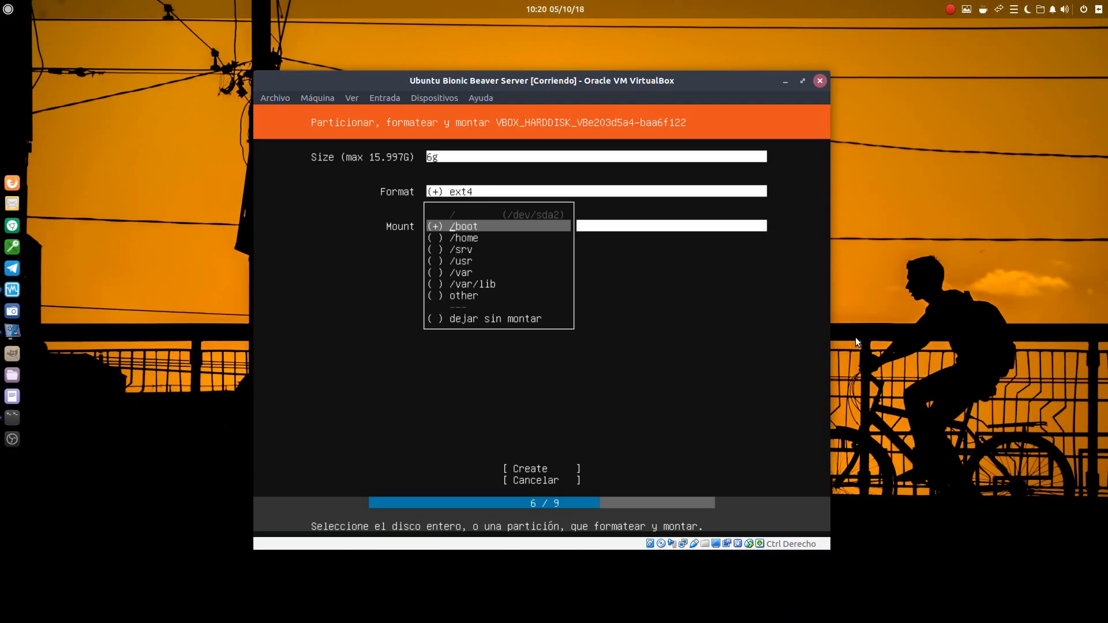
key(Down)
key(Down)
key(Down)
key(Down)
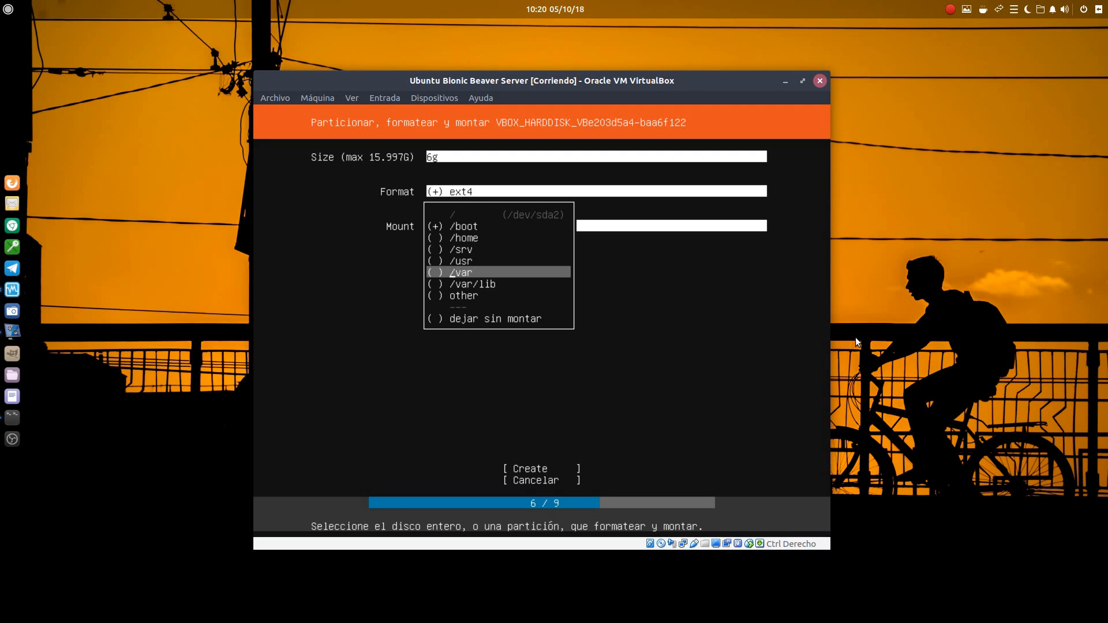
key(Return)
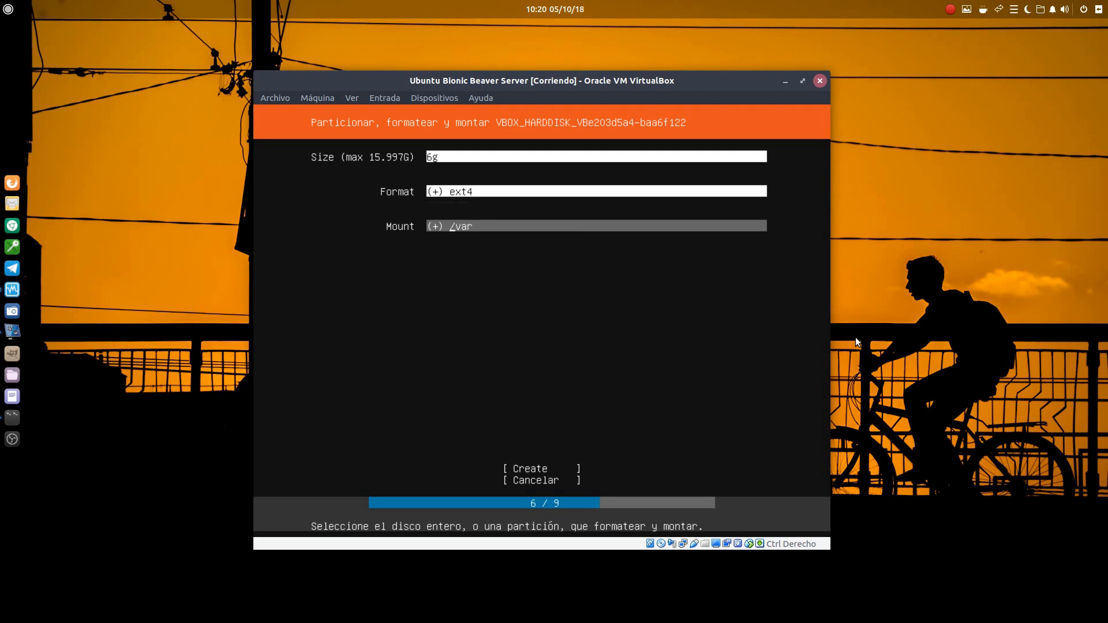
key(Tab)
key(Return)
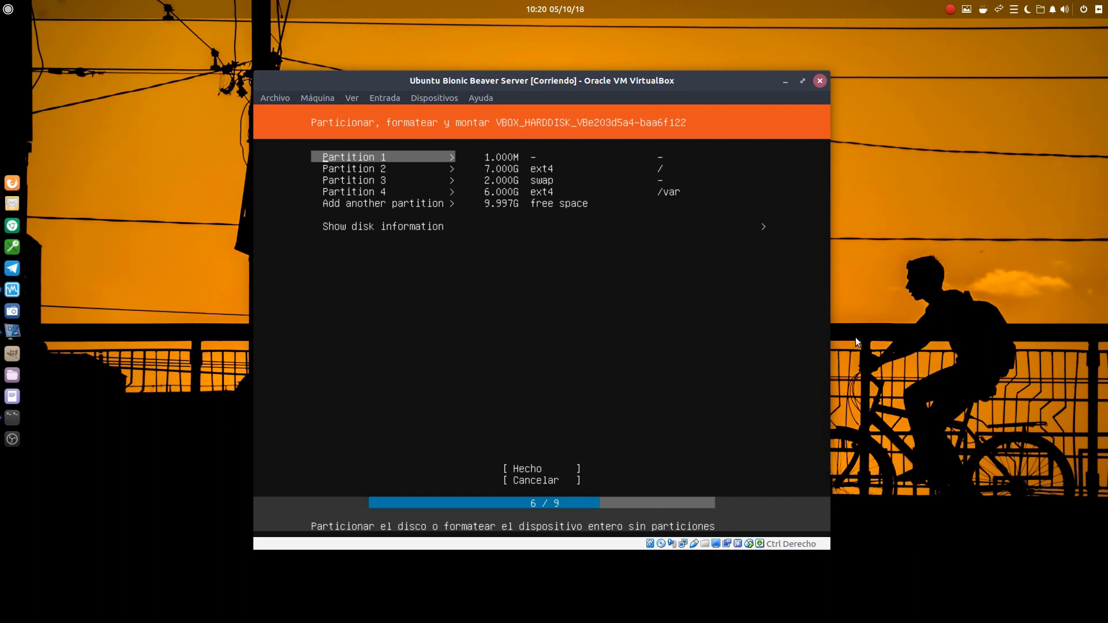
- Add an ext4 partition mounted at /home, leaving its size blank to use all the remaining free space
key(Down)
key(Down)
key(Down)
key(Down)
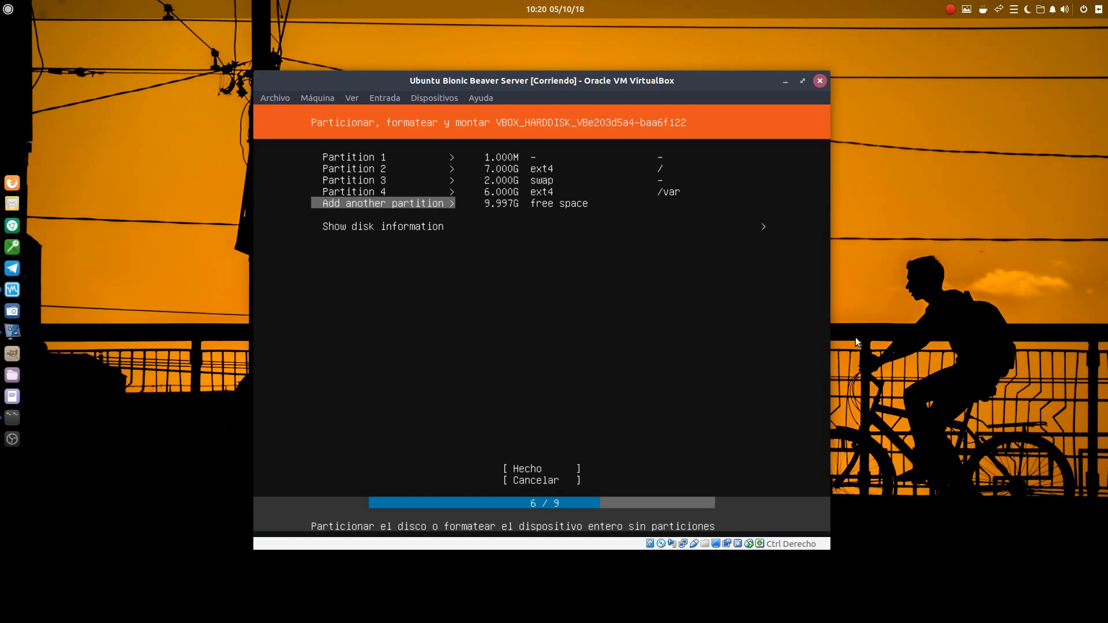
key(Return)
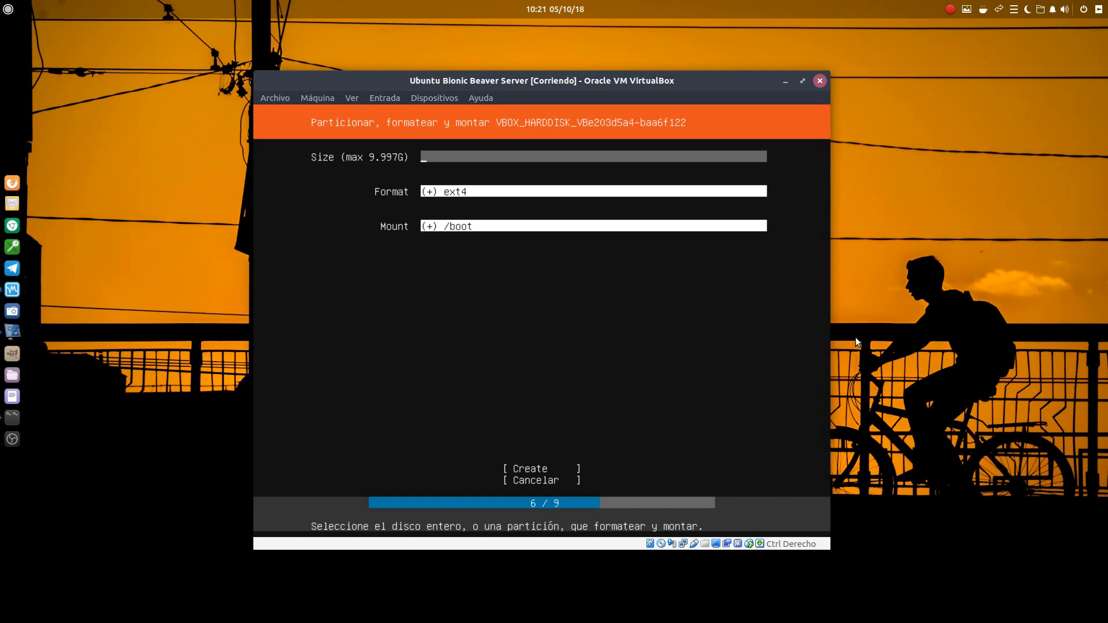
key(Tab)
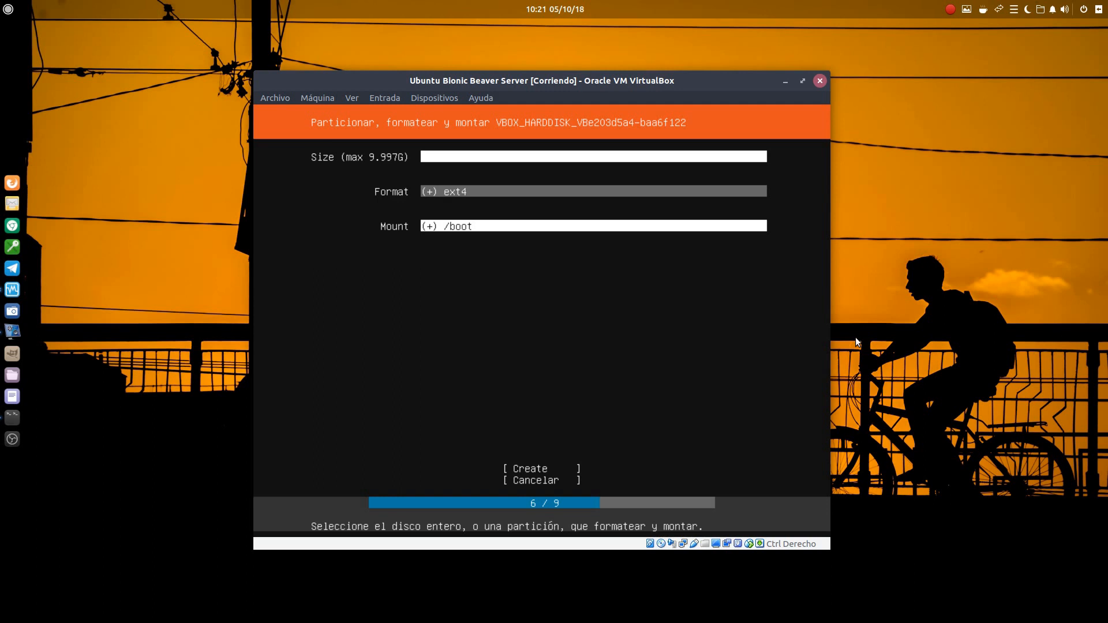
key(Tab)
key(Return)
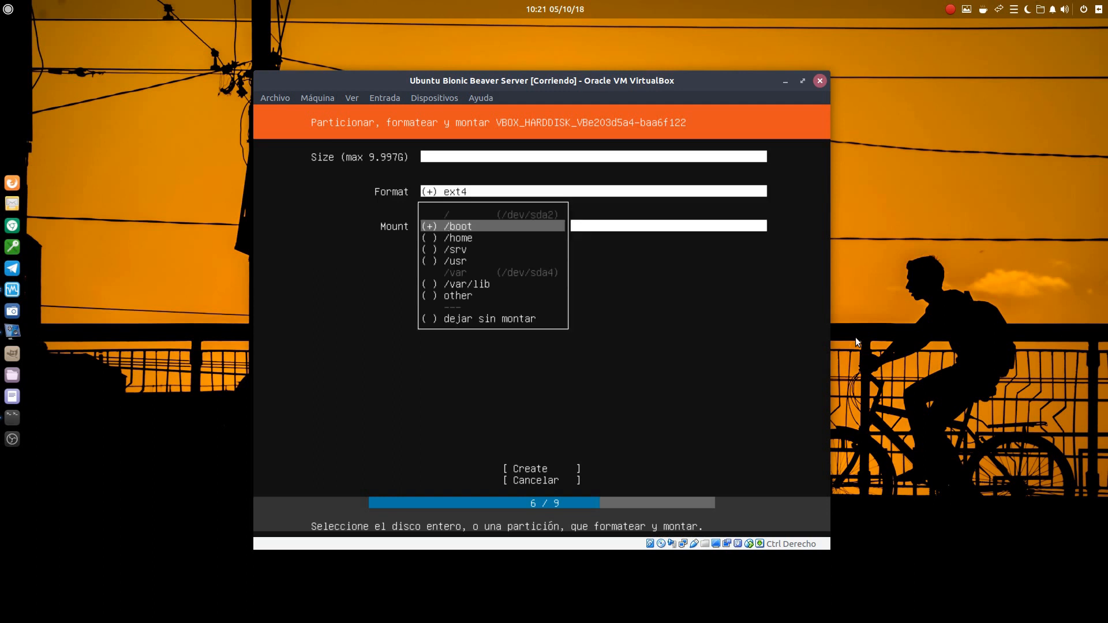
key(Down)
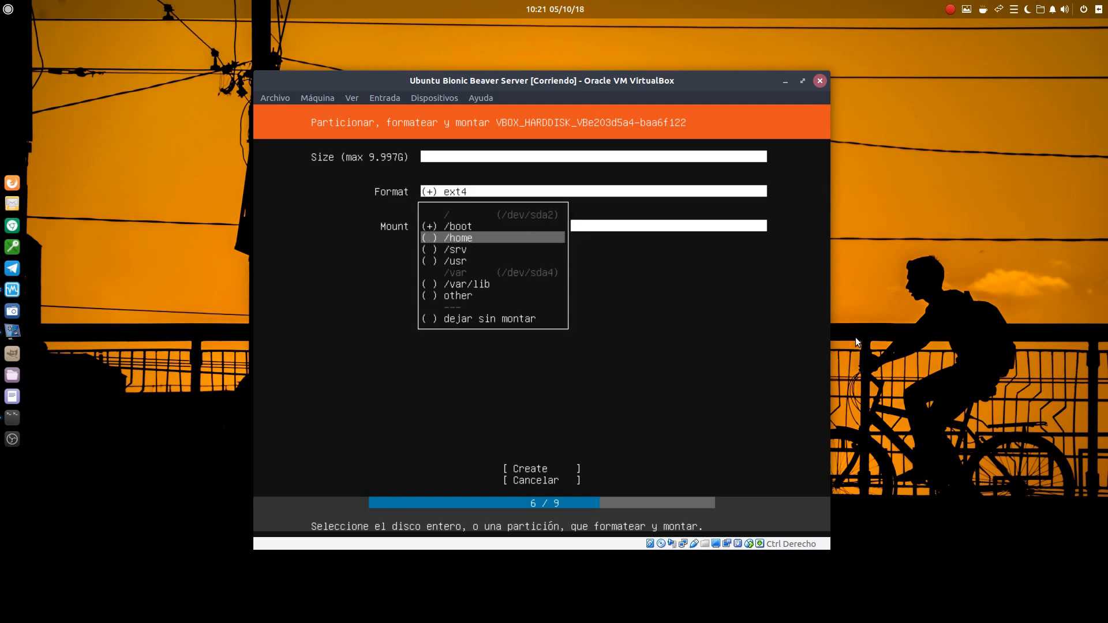
key(Return)
key(Tab)
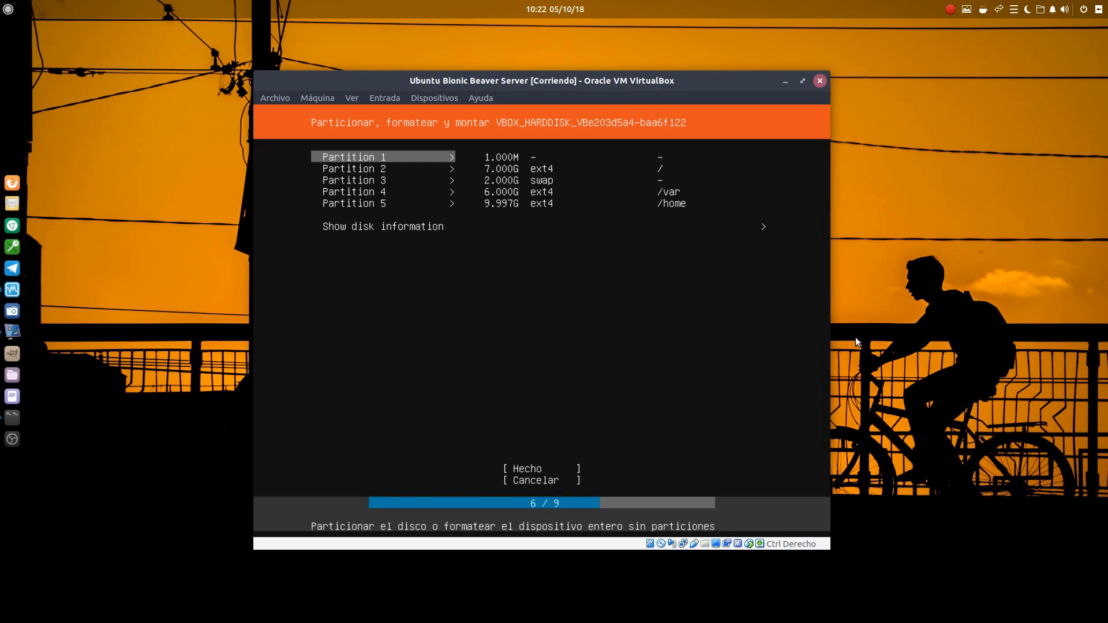
- Finish editing the disk's partitions and return to the file system configuration summary
key(Down)
key(Down)
key(Down)
key(Down)
key(Down)
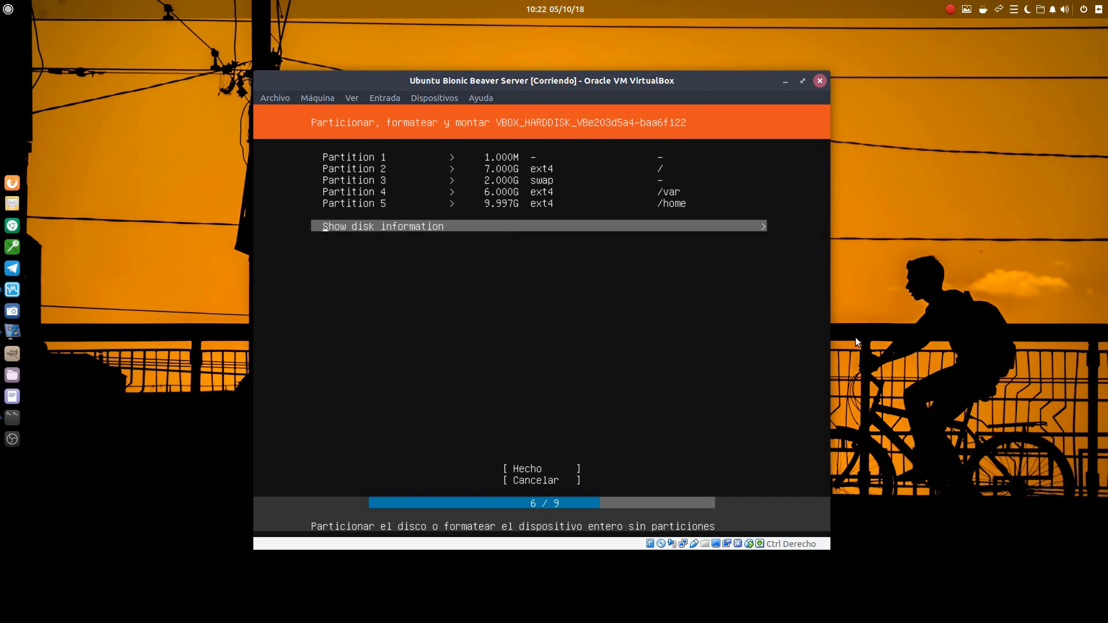
key(Tab)
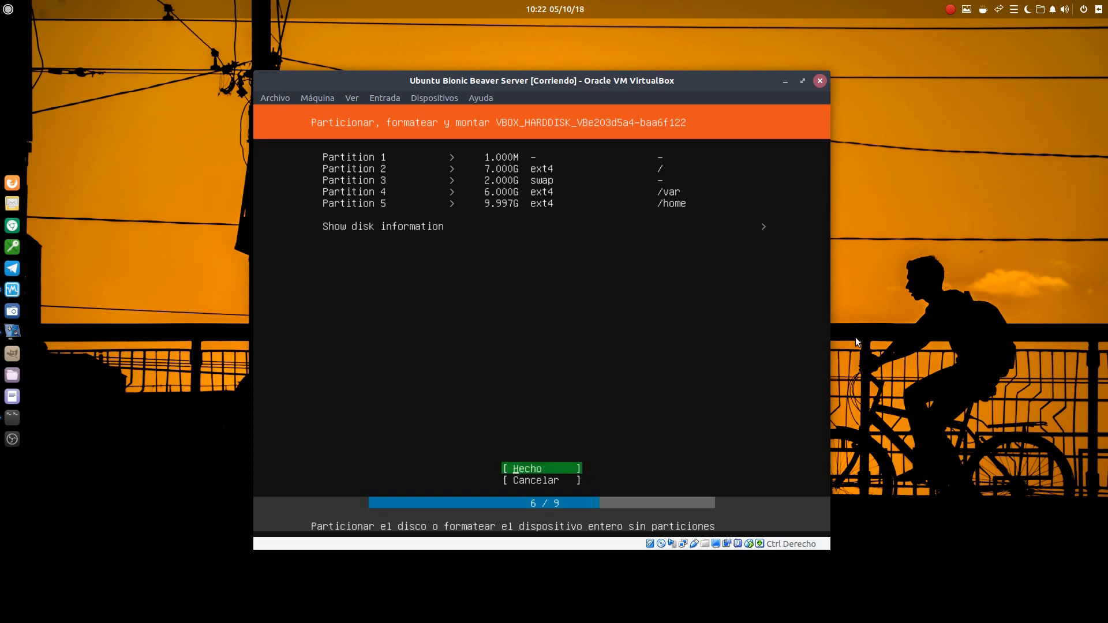
key(Return)
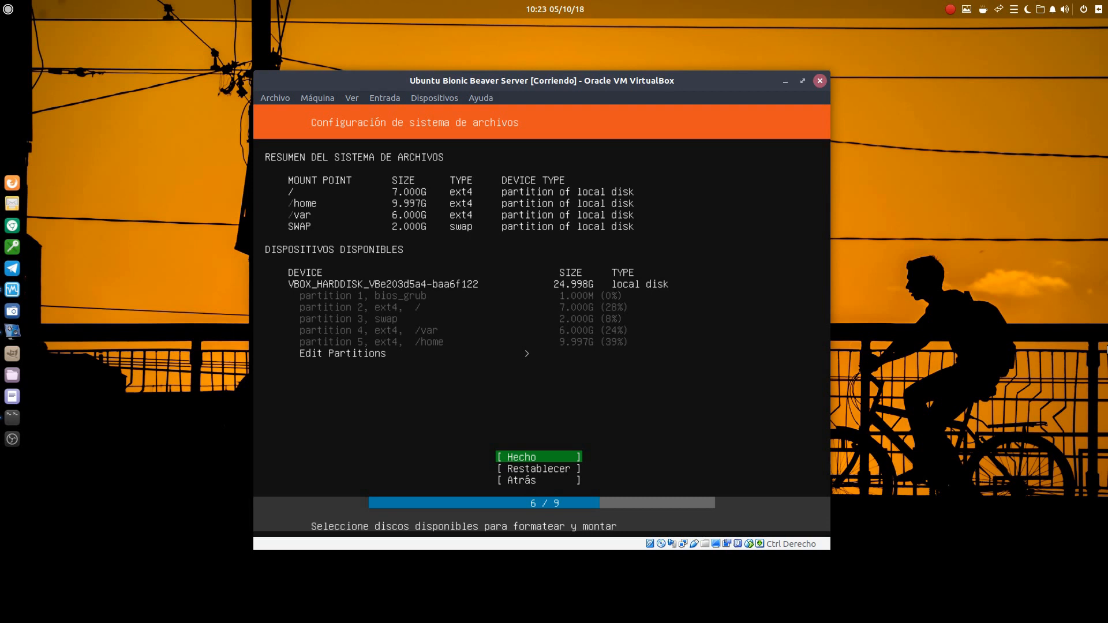
key(Up)
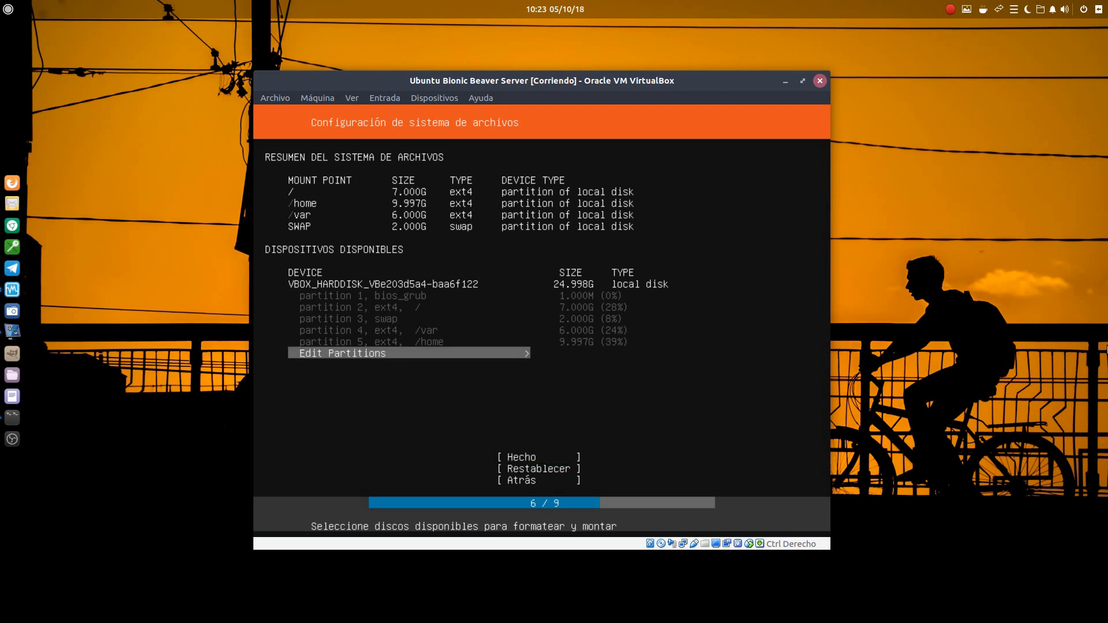
key(Down)
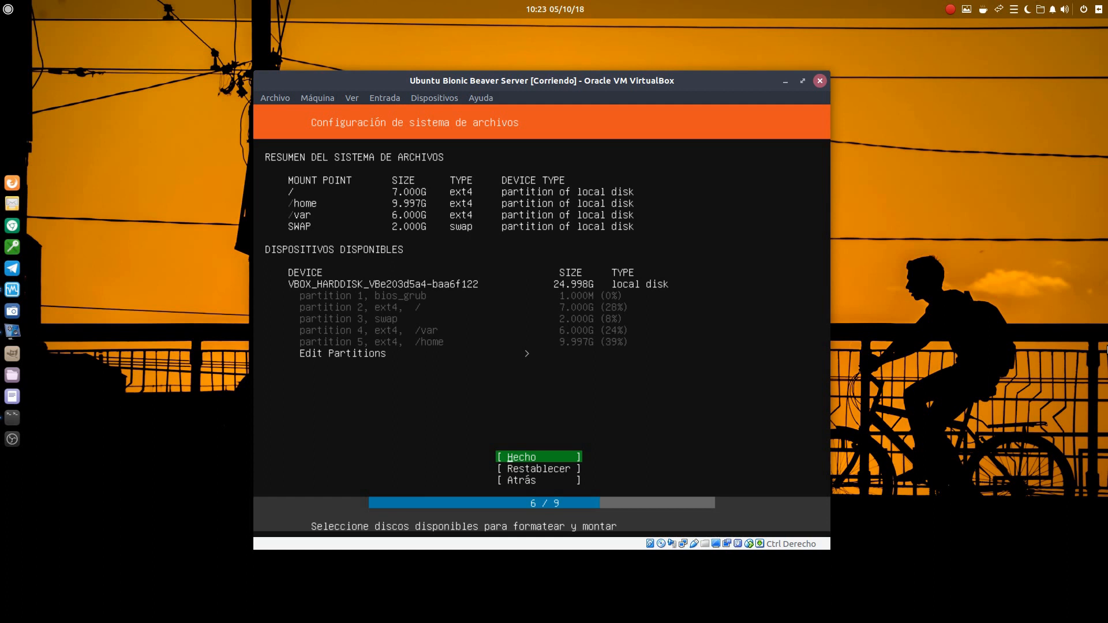
key(Down)
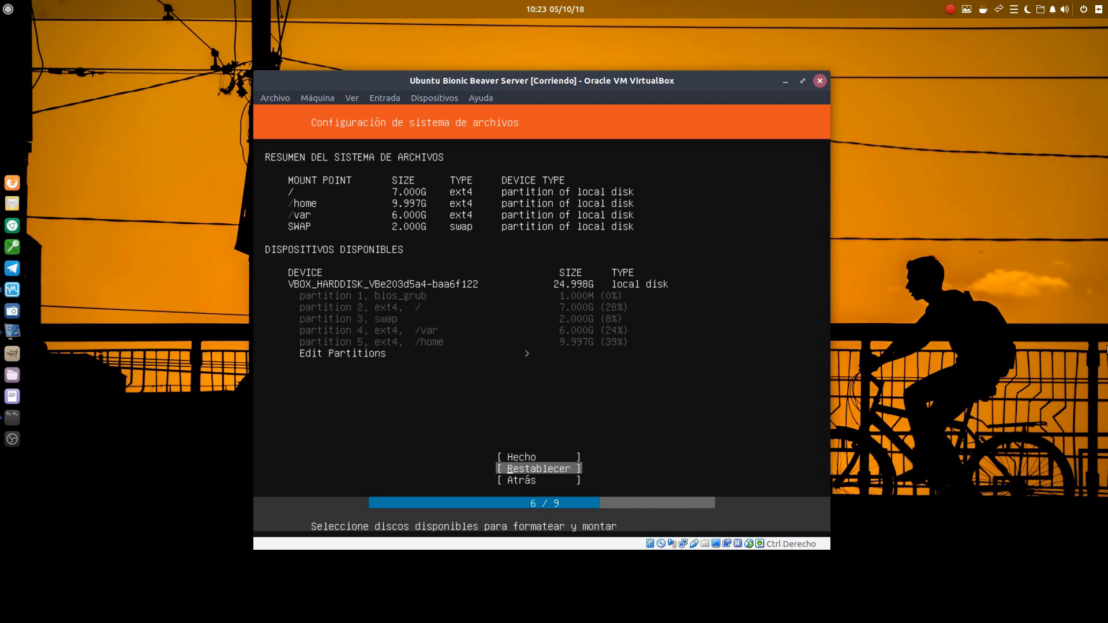
key(Up)
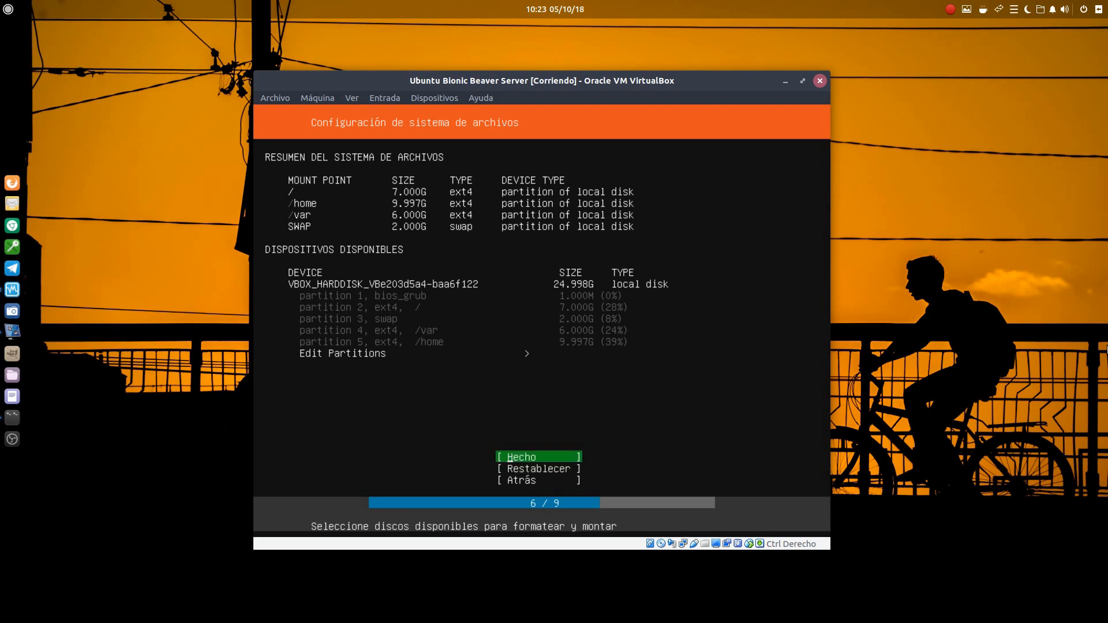
- Accept the file system layout and confirm the destructive action so the installation begins formatting the disk
key(Return)
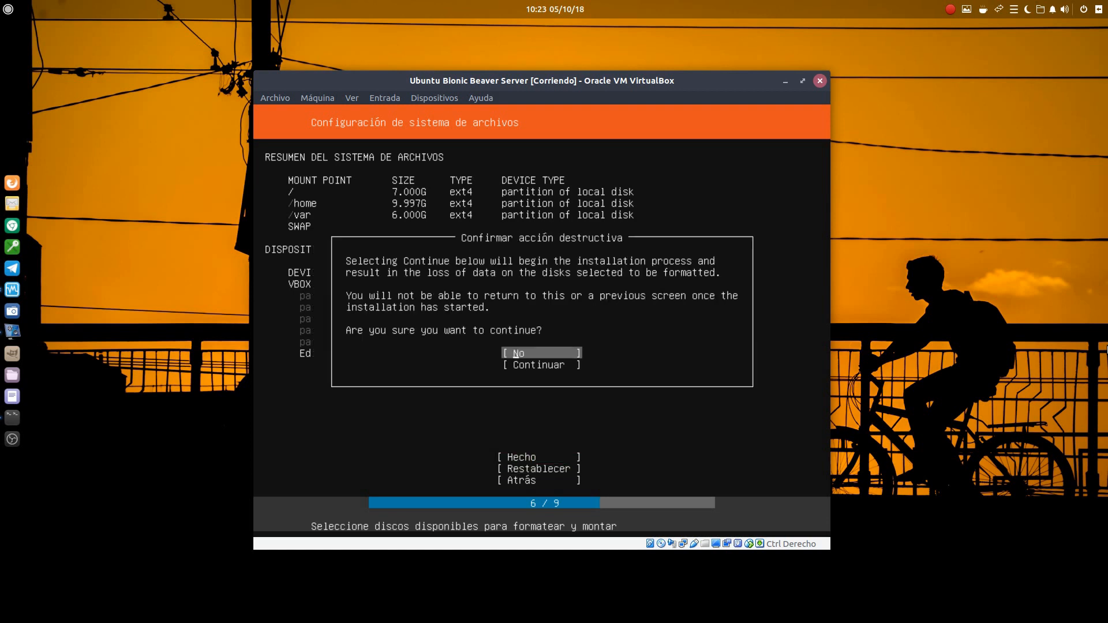
key(Down)
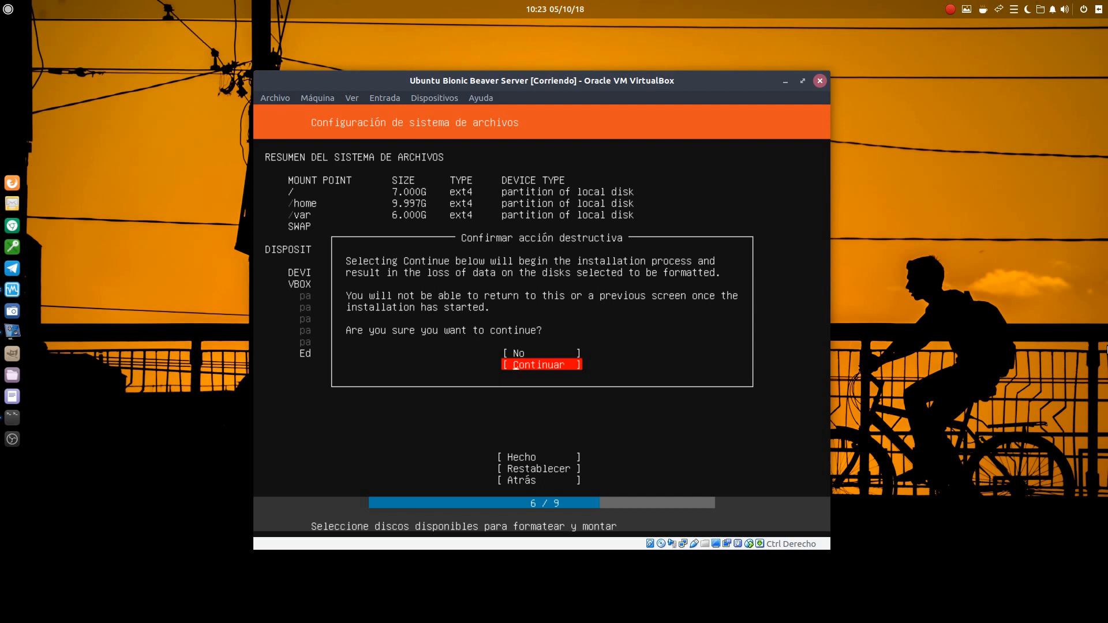
key(Return)
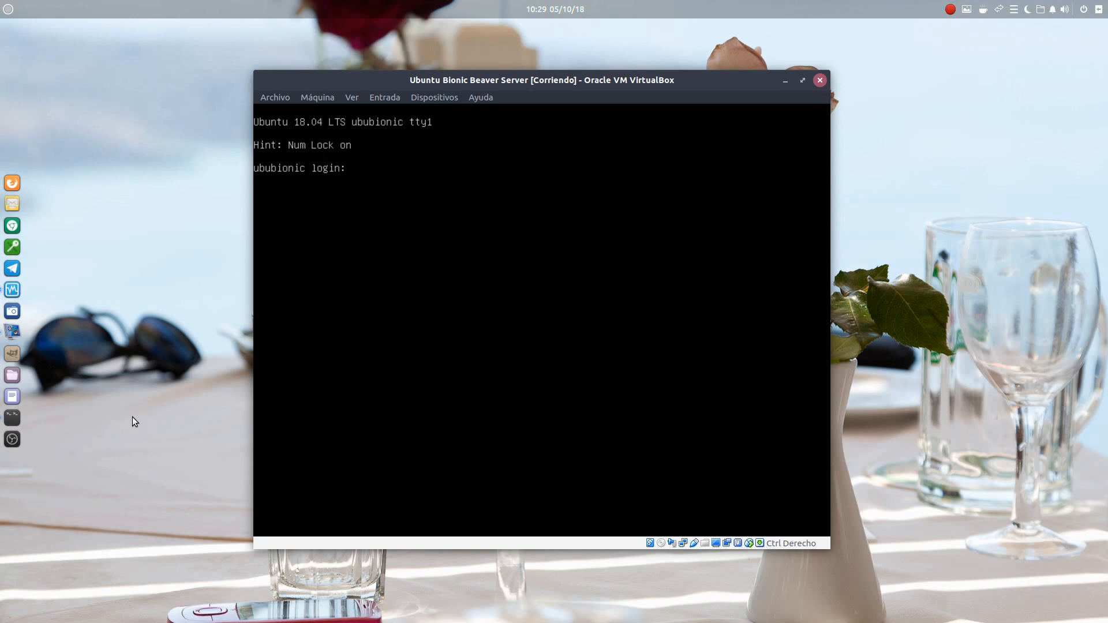
- Log in to the installed server's console with the account's username and password
text(drivemeca)
key(Return)
key(Return)
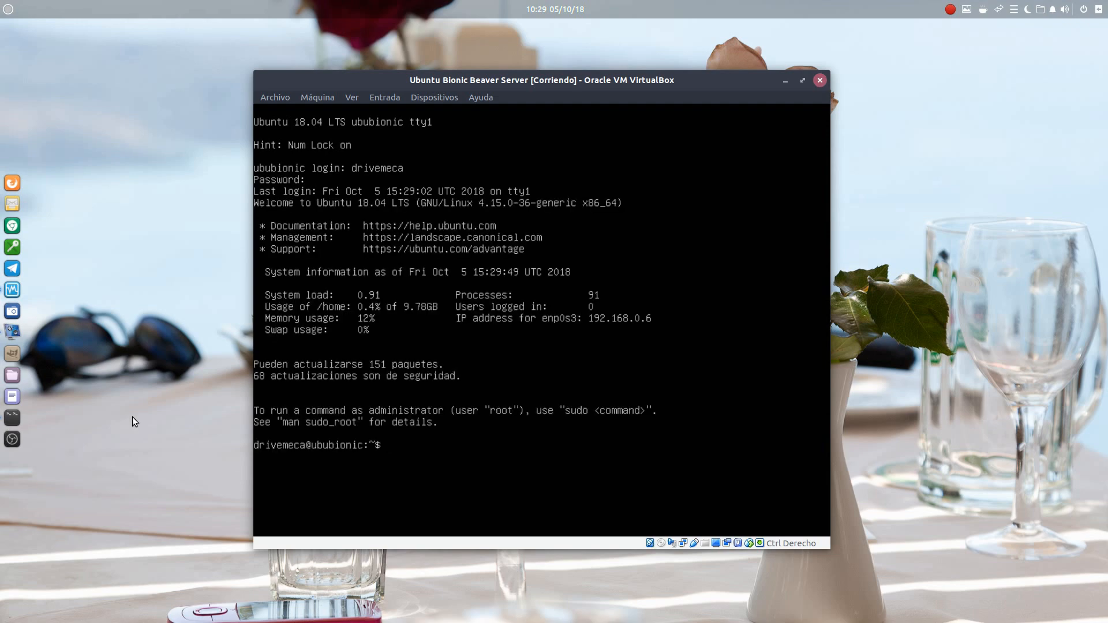
- On a cleared console, check the mounted file systems with df -h and the memory and swap usage with free
text(clear)
key(Return)
text(df -h)
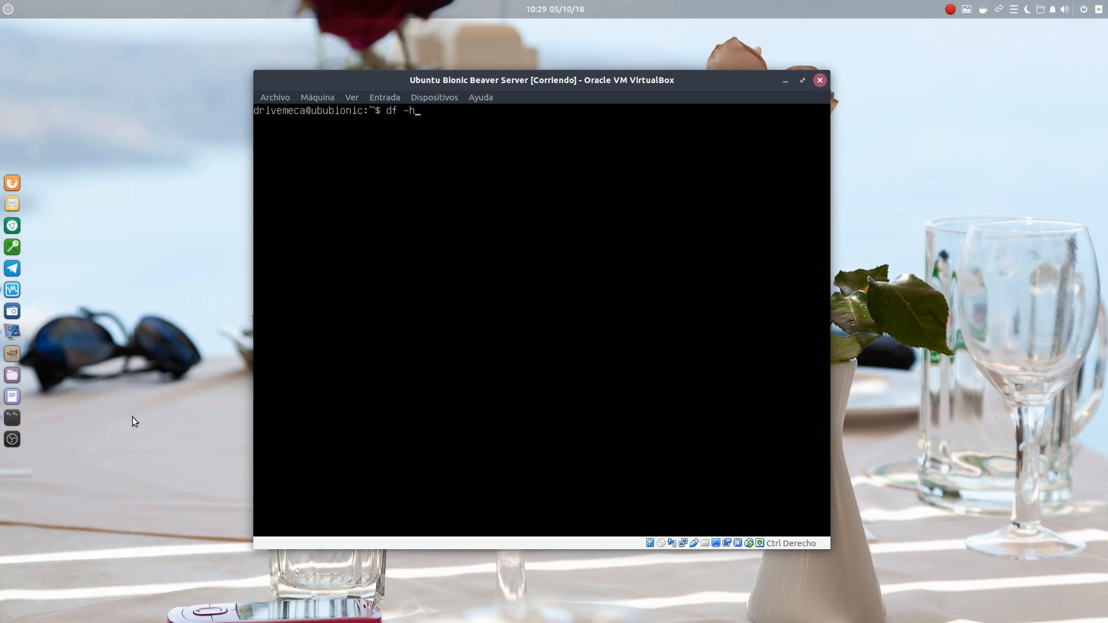
key(Return)
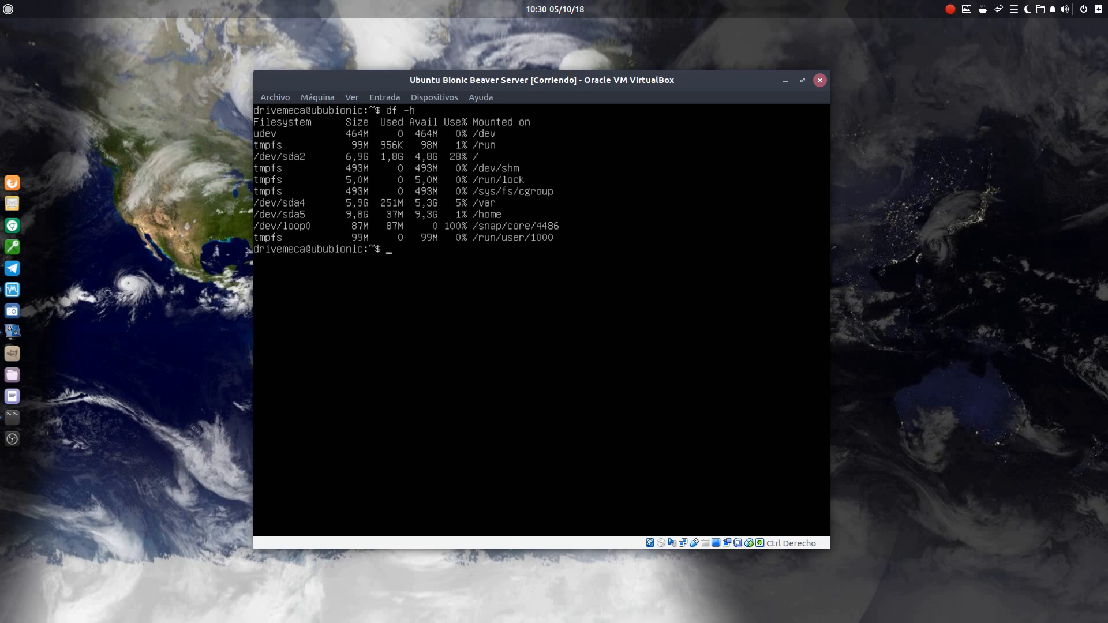
text(free)
key(Return)
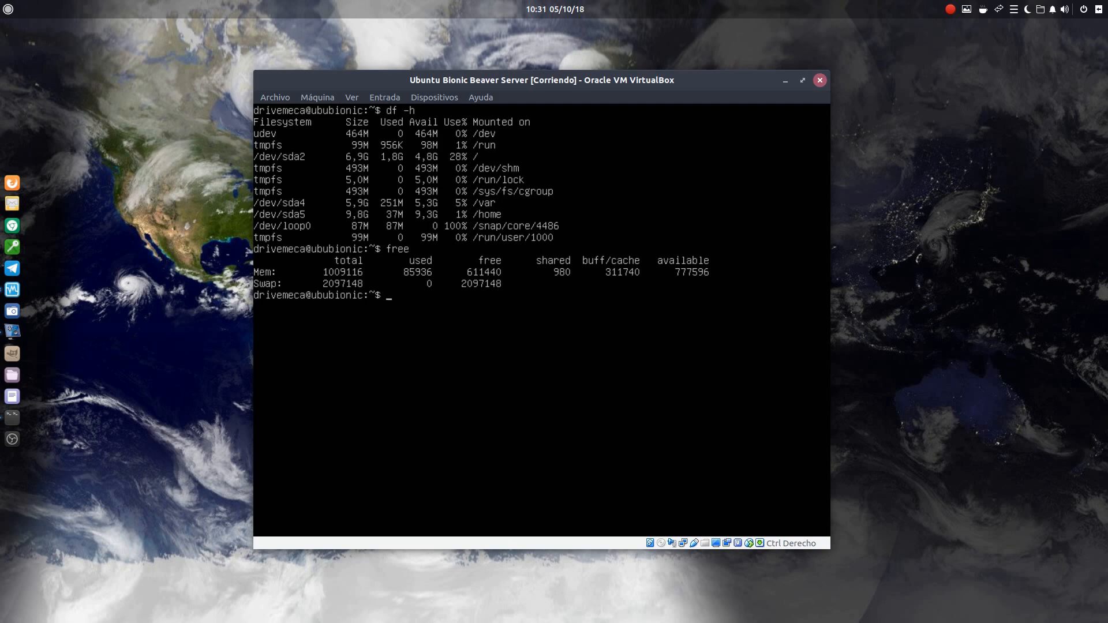
- List the disk's partition table with sudo fdisk -l, entering the account's sudo password
text(sudo fdisk -l)
key(Return)
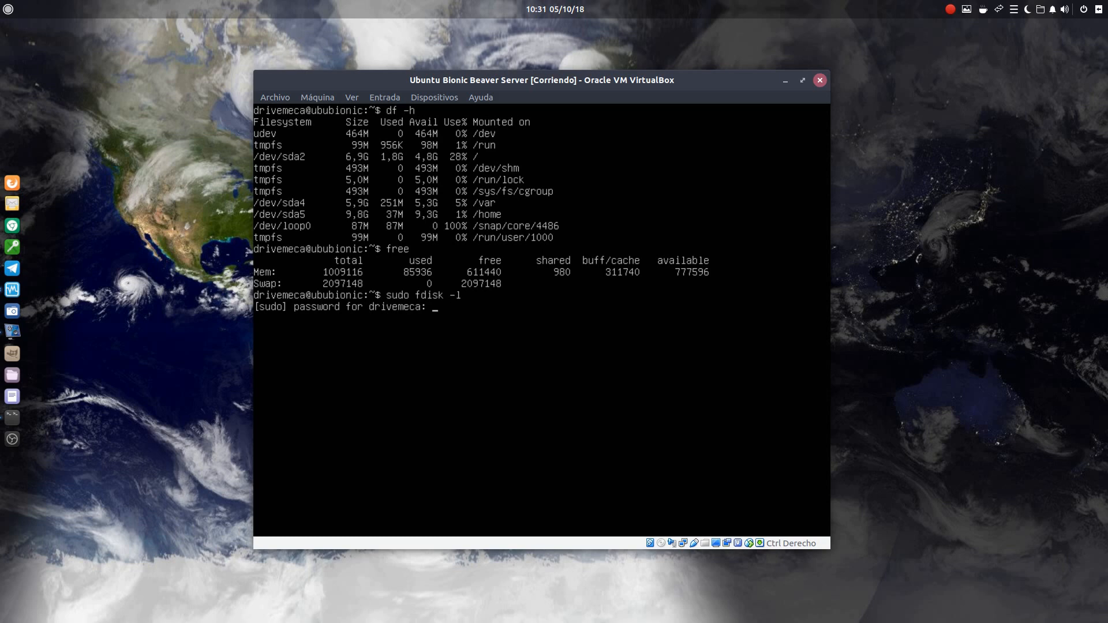
key(Return)
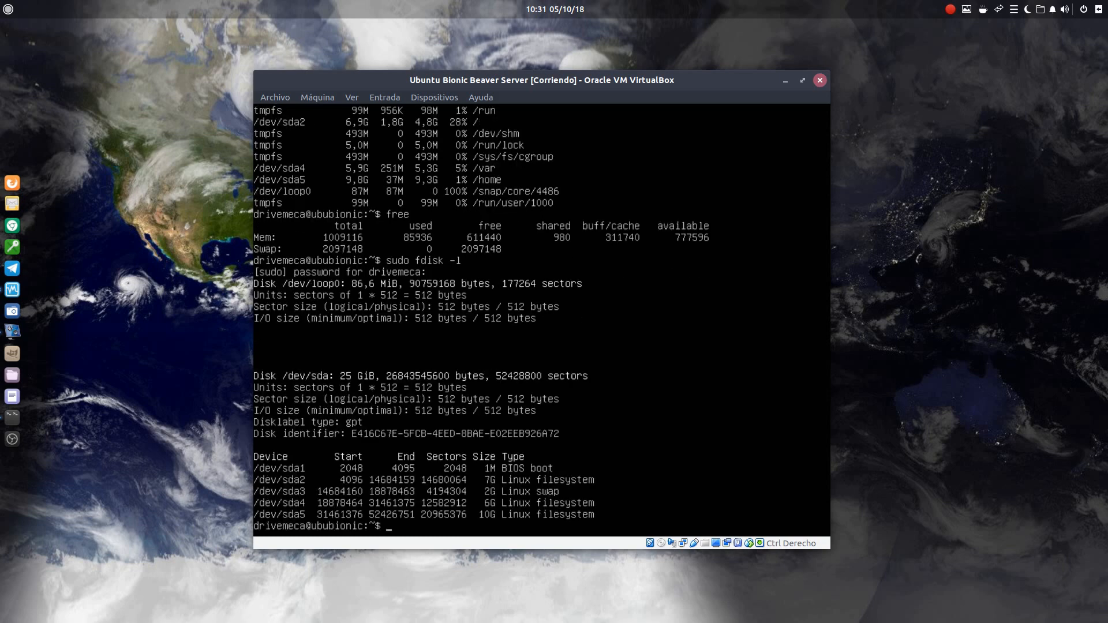